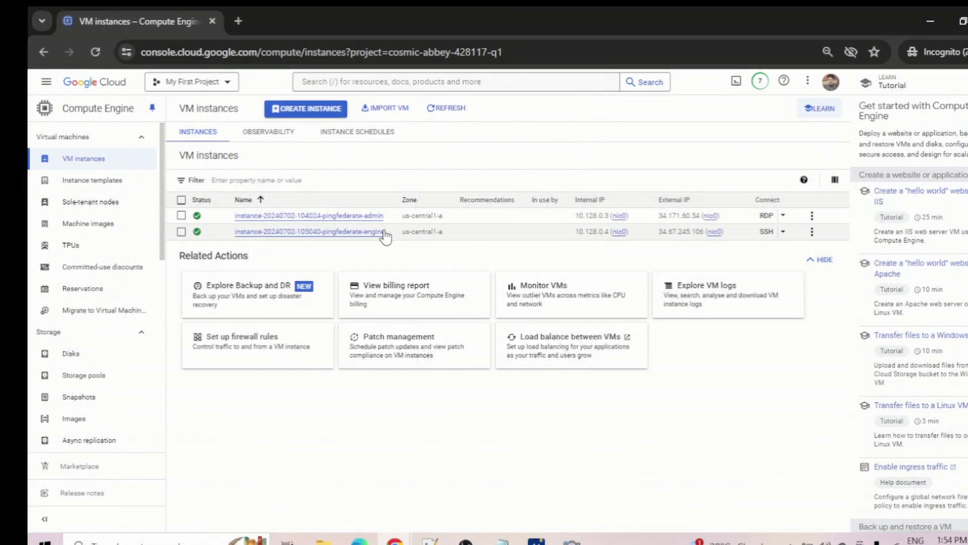
Download and save the RDP file for the pingfederate-admin instance.
left_click(781, 217)
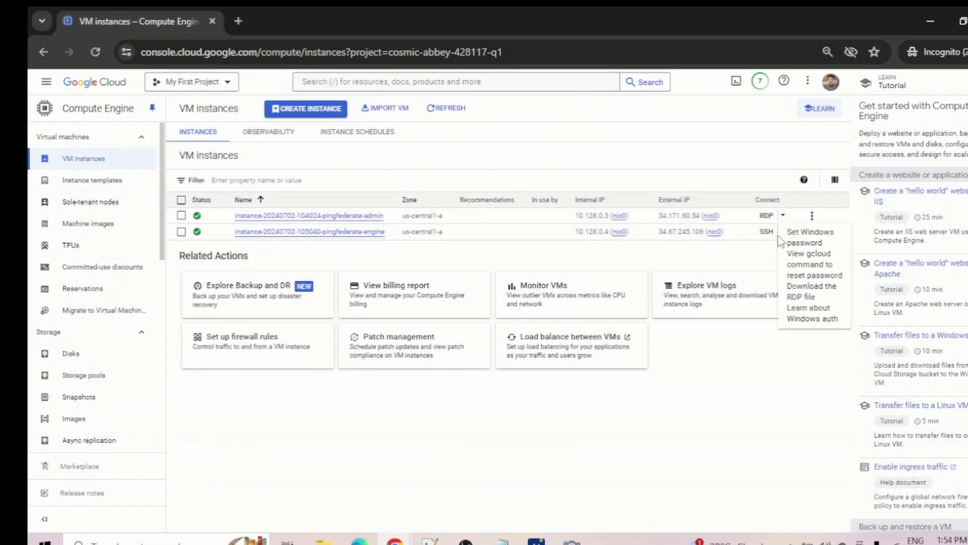
left_click(816, 295)
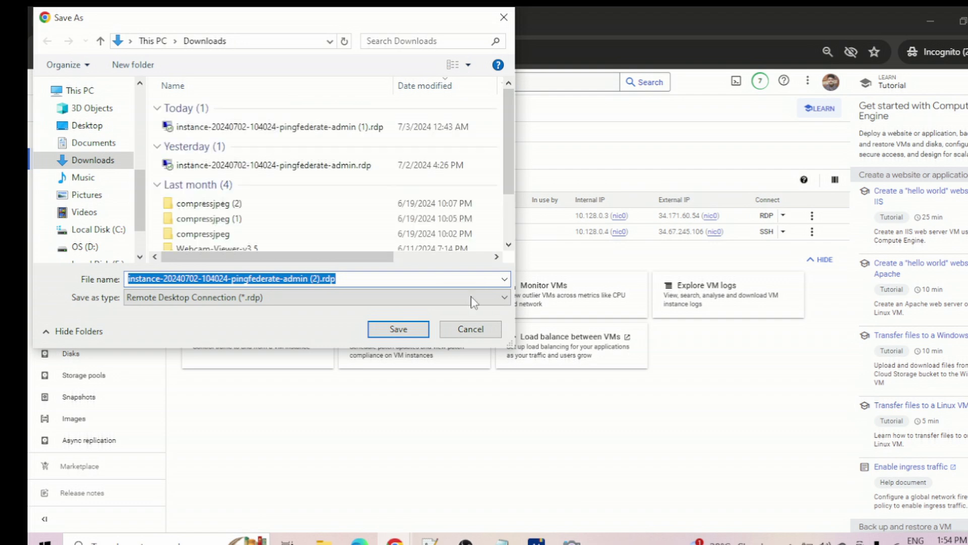
left_click(425, 330)
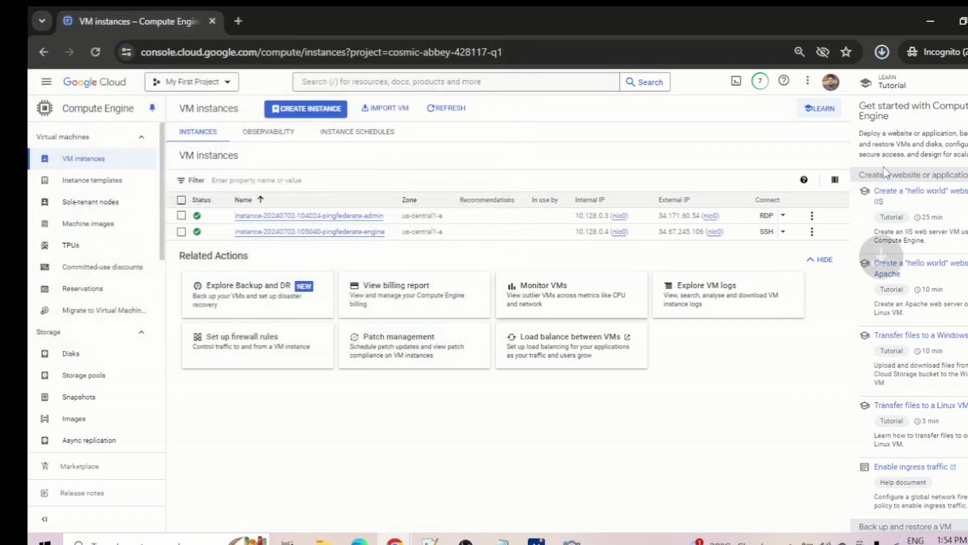
Open the downloaded pingfederate-admin RDP file from Chrome's recent downloads.
left_click(882, 51)
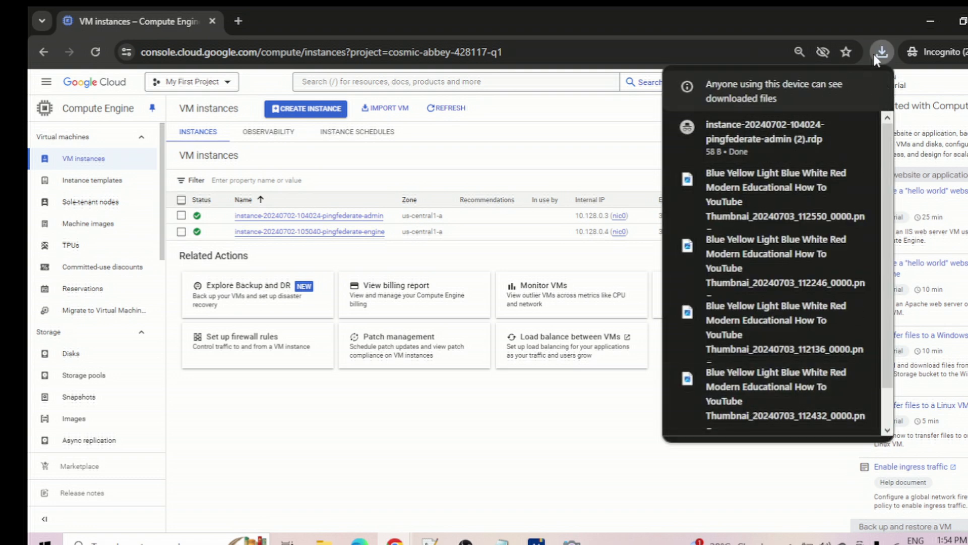
scroll(773, 268, "down", 2)
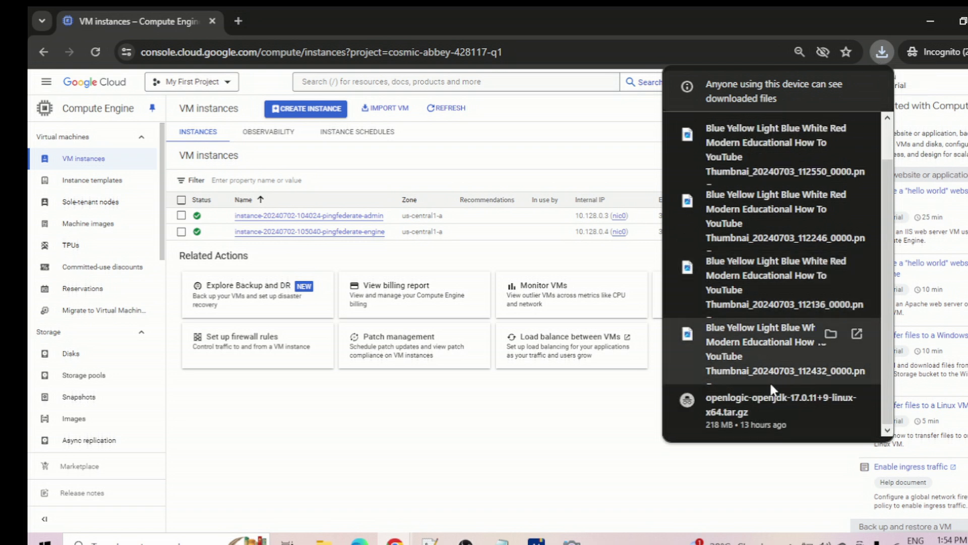
scroll(745, 408, "up", 2)
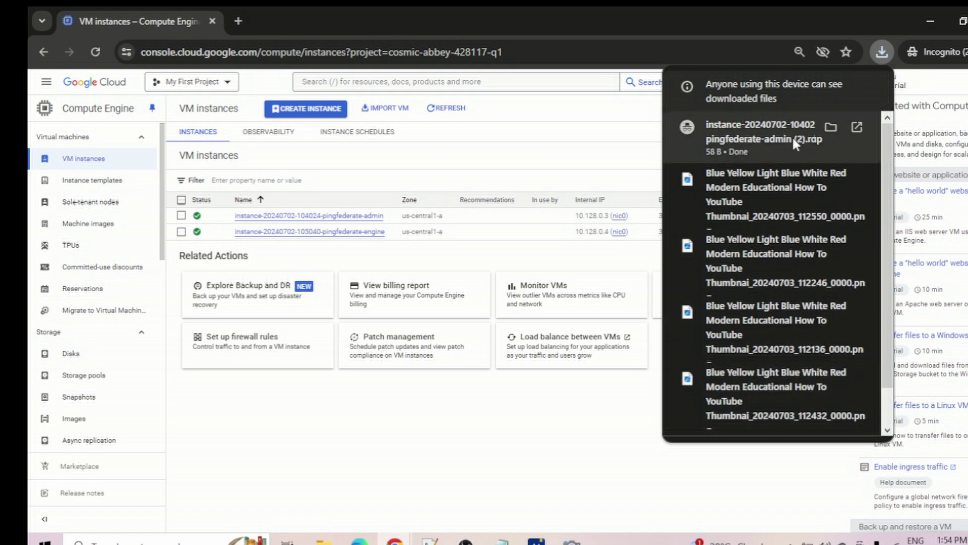
left_click(745, 142)
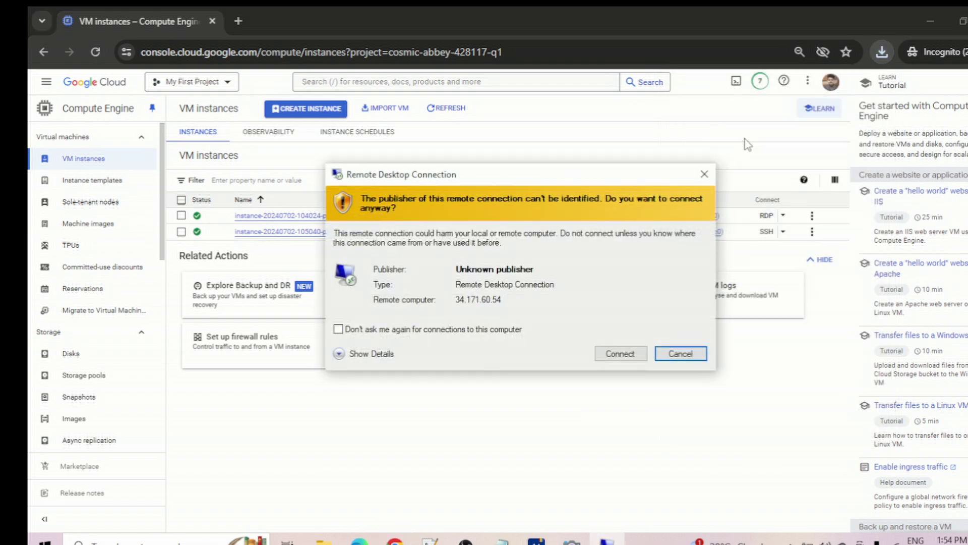
Connect to 34.171.60.54 with the pasted account password and accept the certificate warning.
left_click(610, 355)
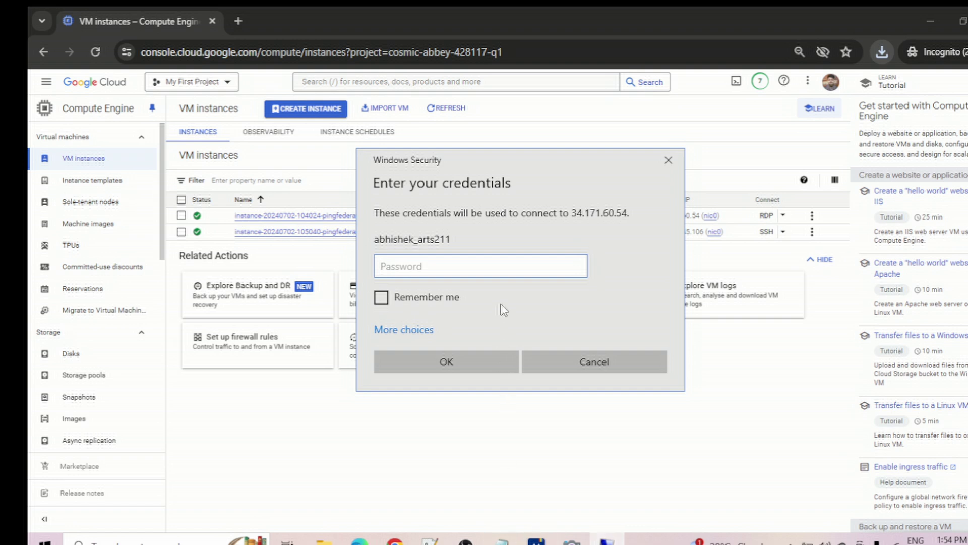
key("ctrl+v")
left_click(479, 361)
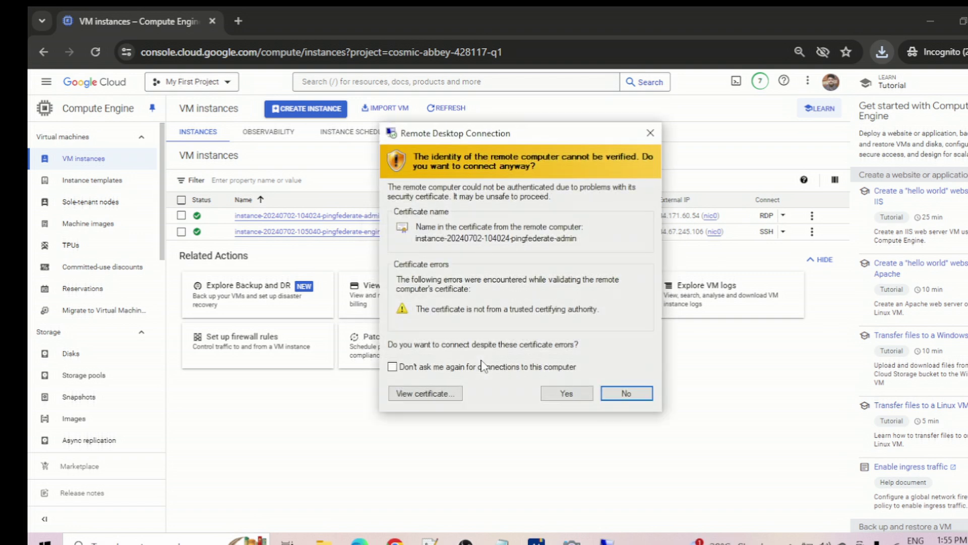
left_click(567, 393)
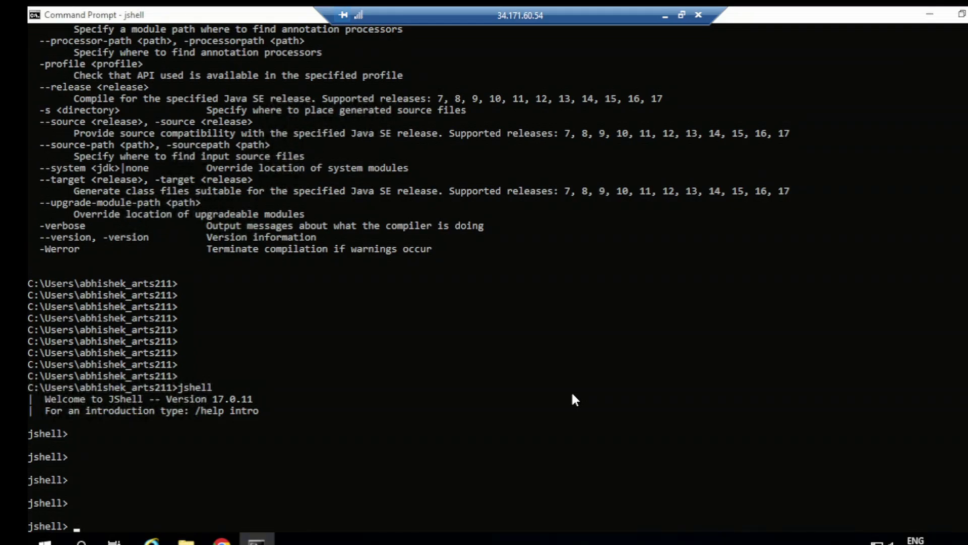
Switch from the remote Command Prompt to the Chrome browser.
left_click(432, 343)
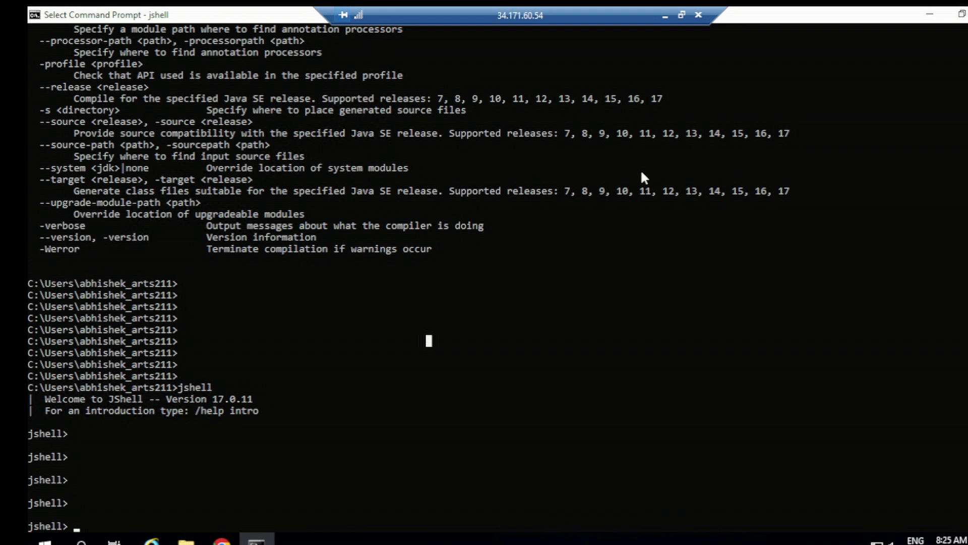
key("alt+Tab")
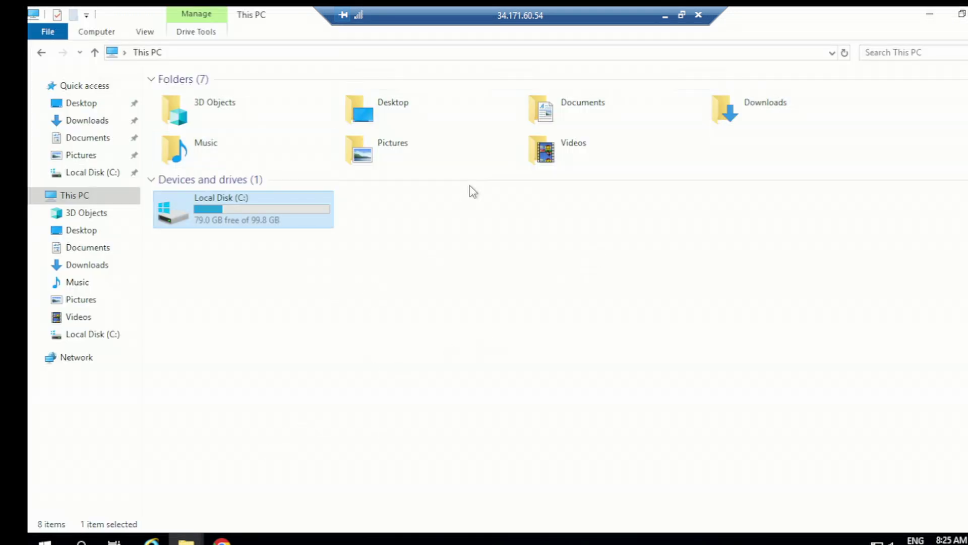
left_click(222, 539)
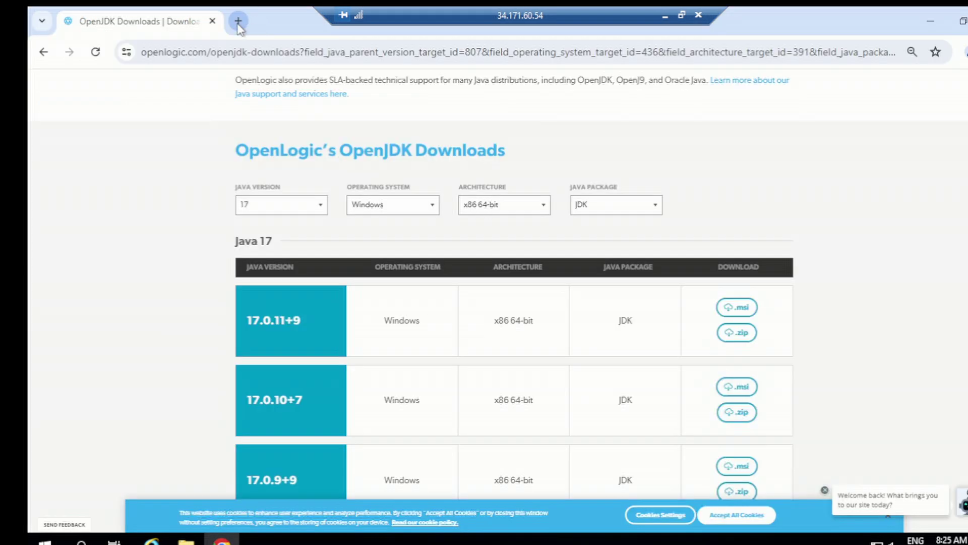
Search 'Downloads PingFederate' in a new tab and open the PingFederate Downloads result.
left_click(238, 21)
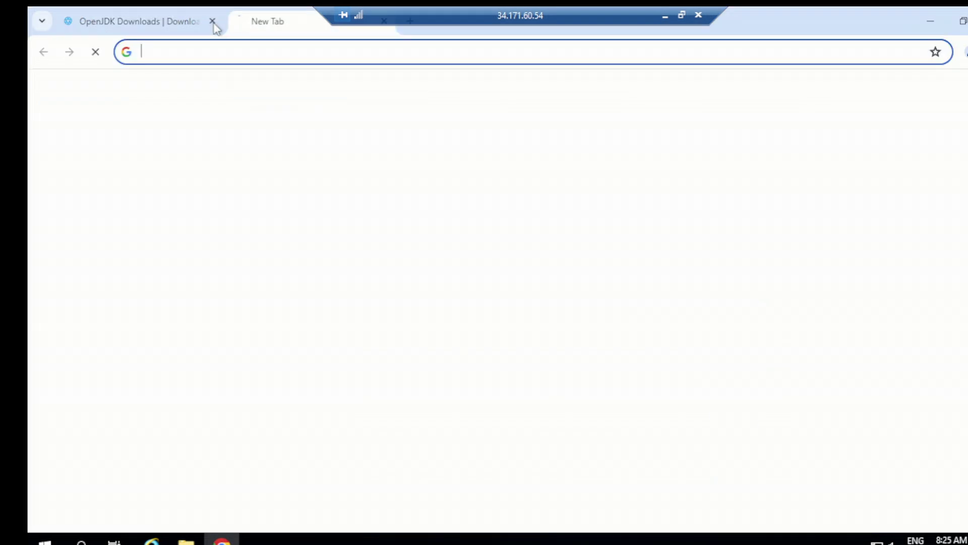
left_click(244, 49)
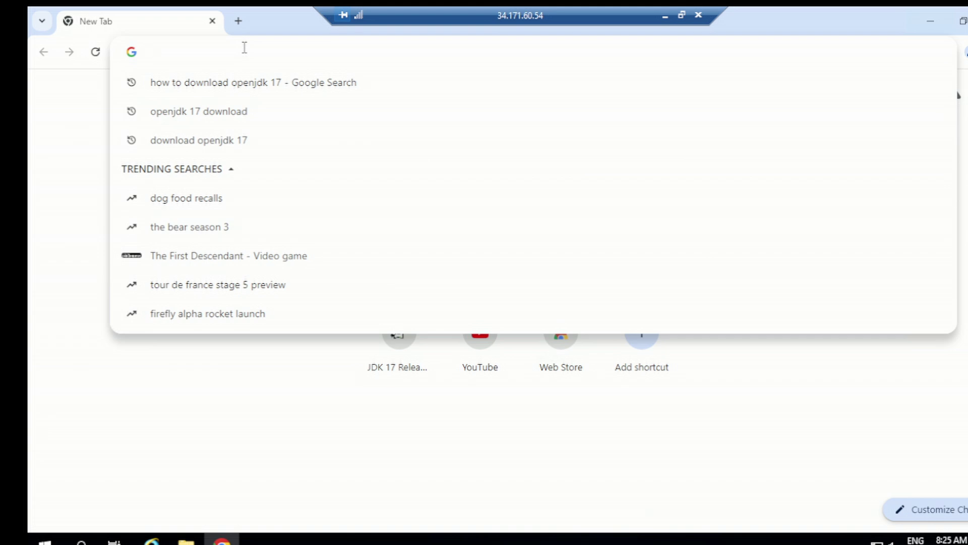
type("Download")
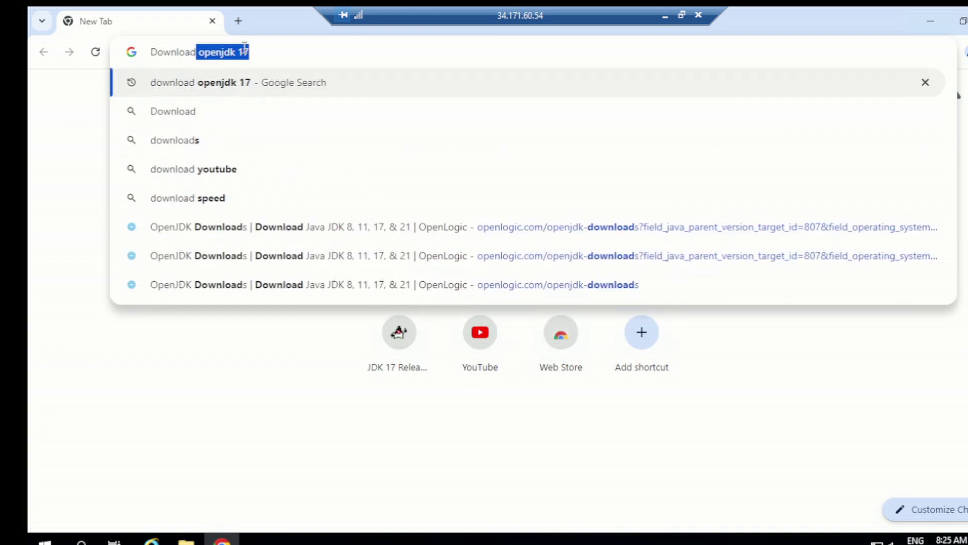
type("s Pin")
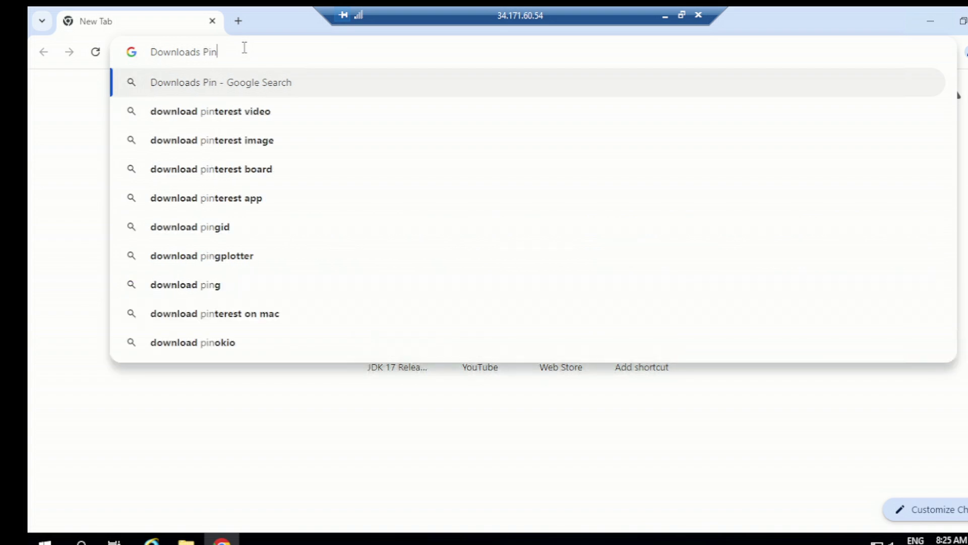
type("gFederate")
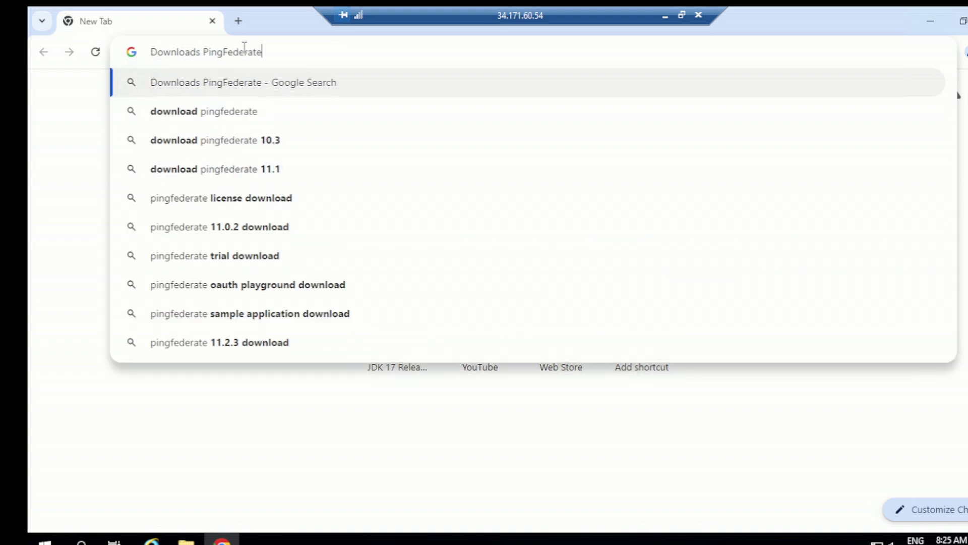
key("Return")
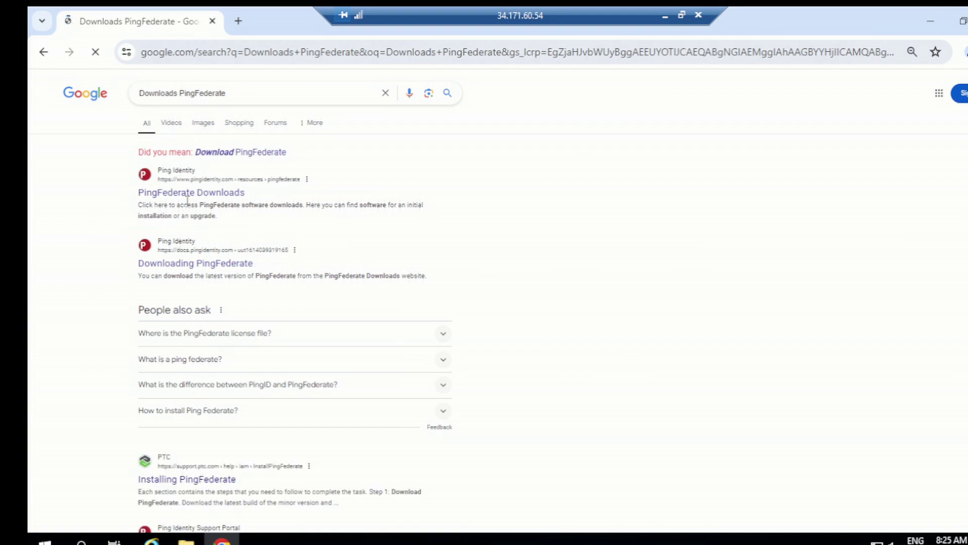
left_click(188, 194)
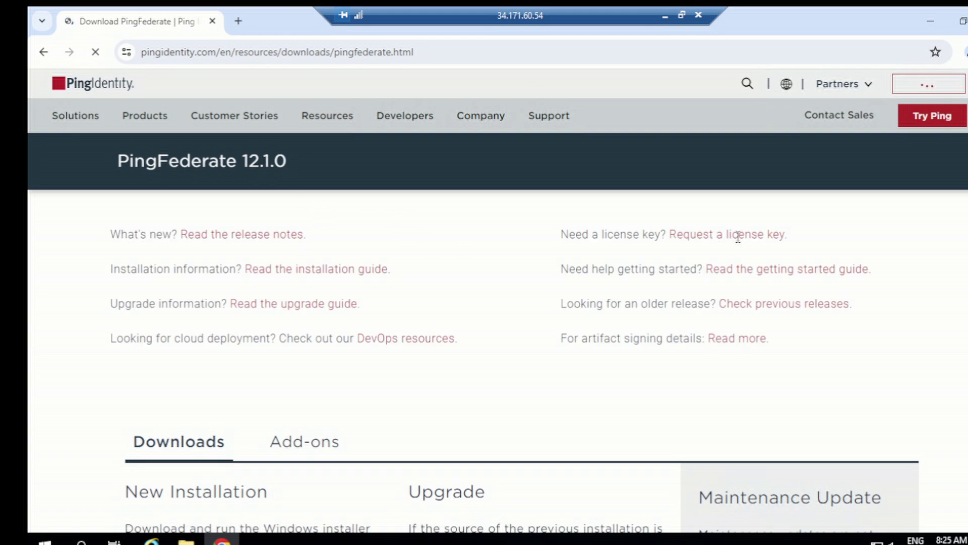
Zoom the downloads page out three steps and scroll to the New Installation section.
key("alt+f")
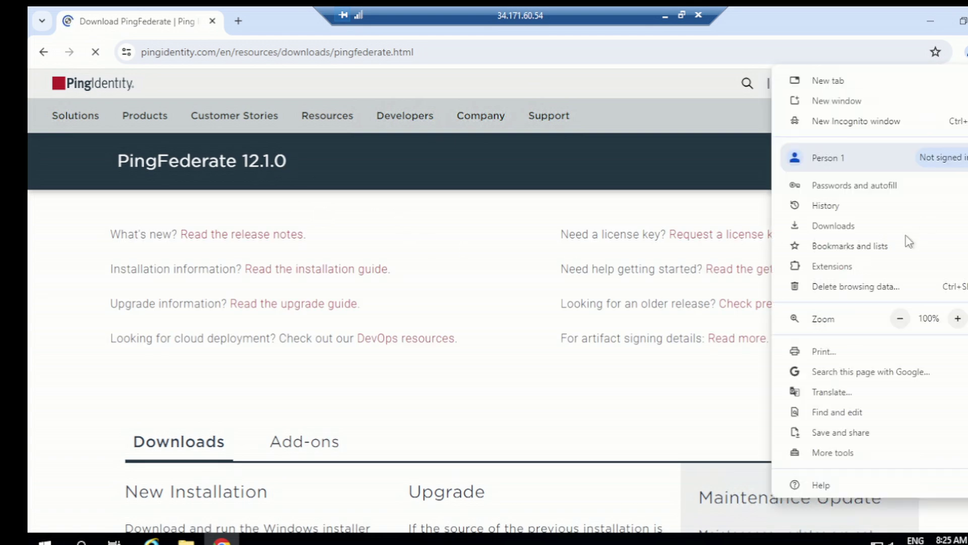
left_click(900, 318)
left_click(899, 318)
left_click(899, 319)
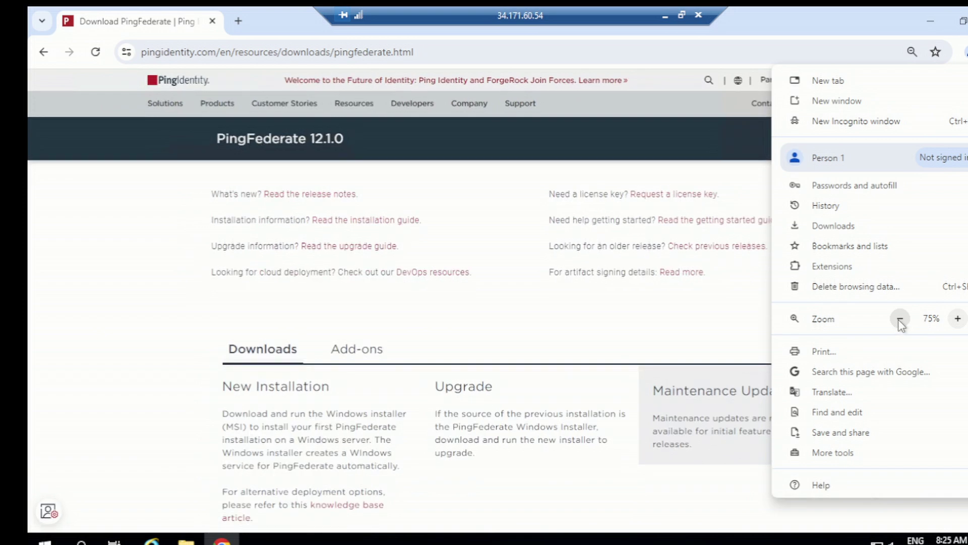
left_click(900, 318)
left_click(313, 302)
scroll(322, 296, "down", 3)
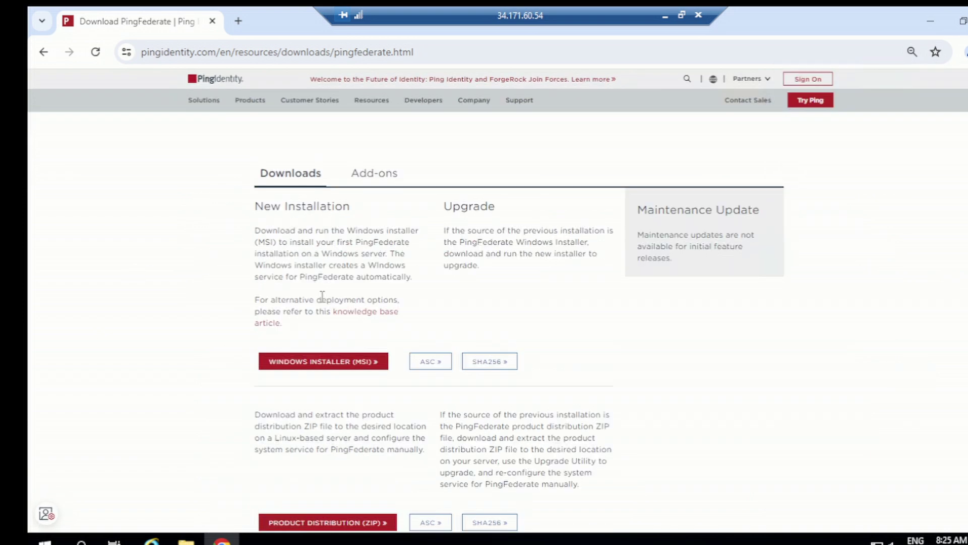
scroll(355, 303, "down", 1)
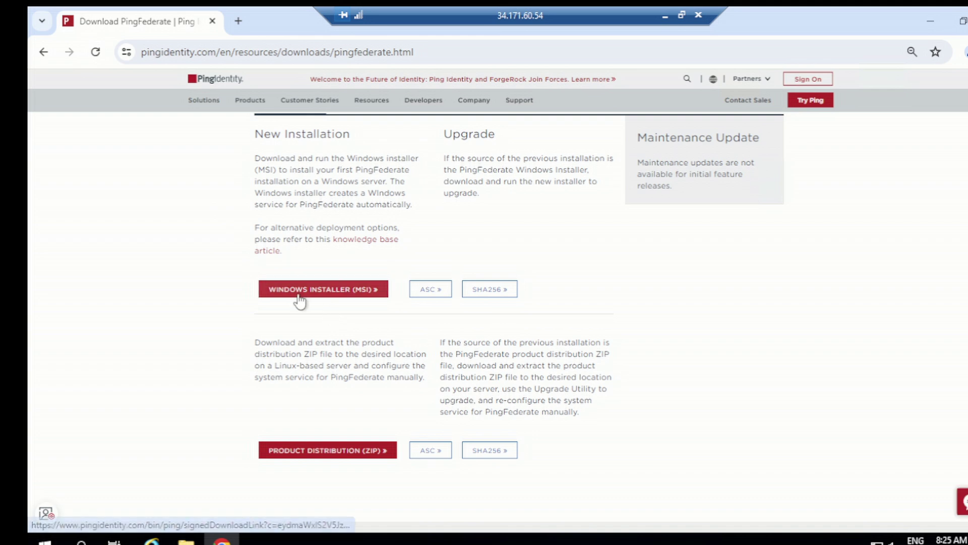
Try the Windows installer (MSI) and product distribution ZIP download buttons.
left_click(347, 303)
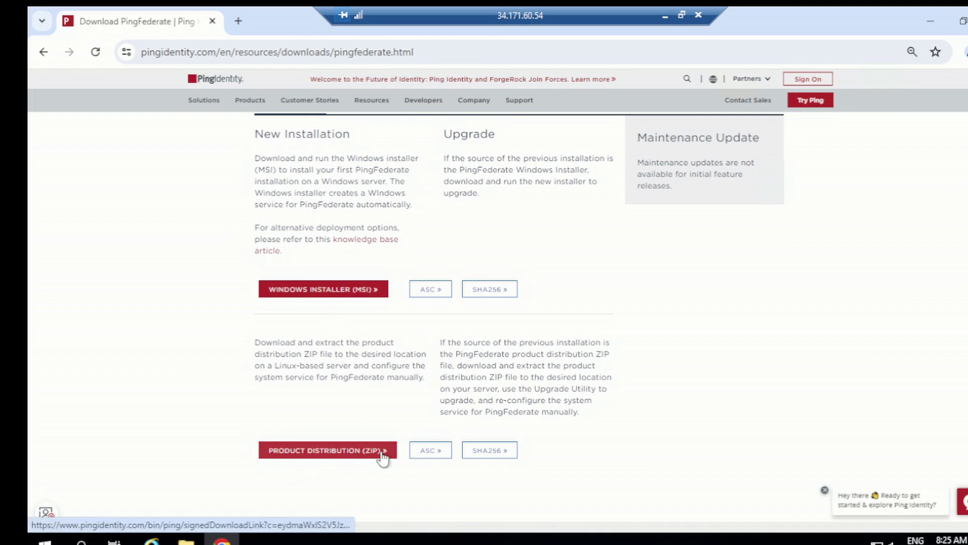
scroll(302, 308, "up", 1)
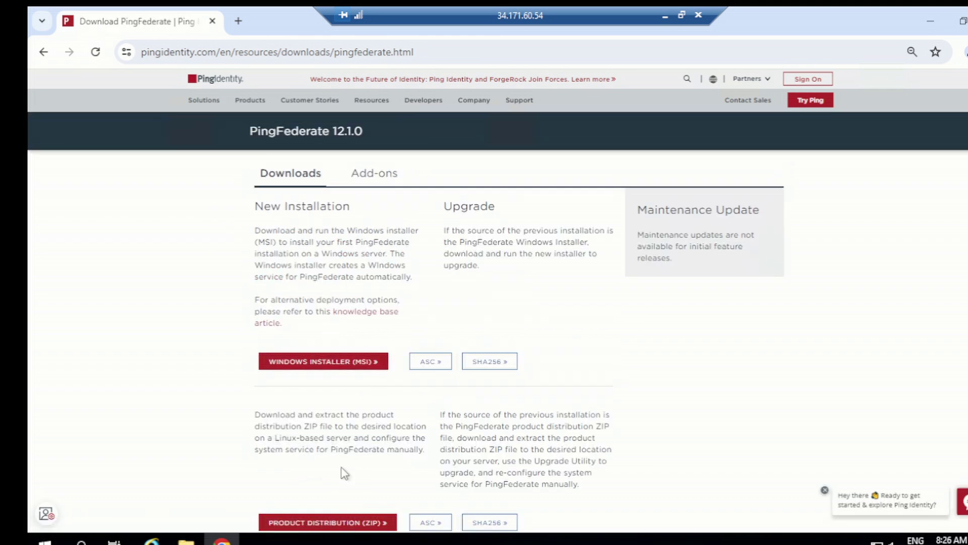
scroll(353, 484, "down", 1)
left_click(367, 449)
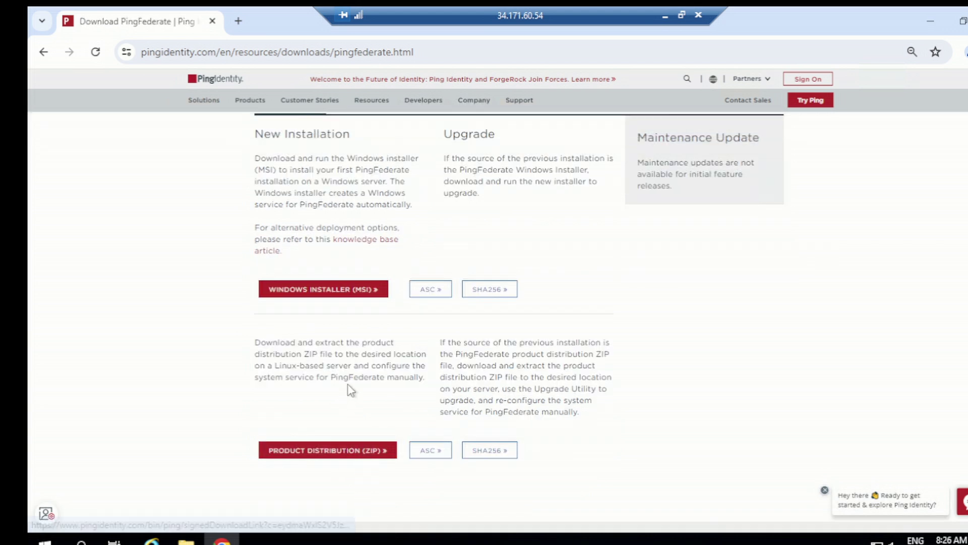
scroll(439, 320, "up", 1)
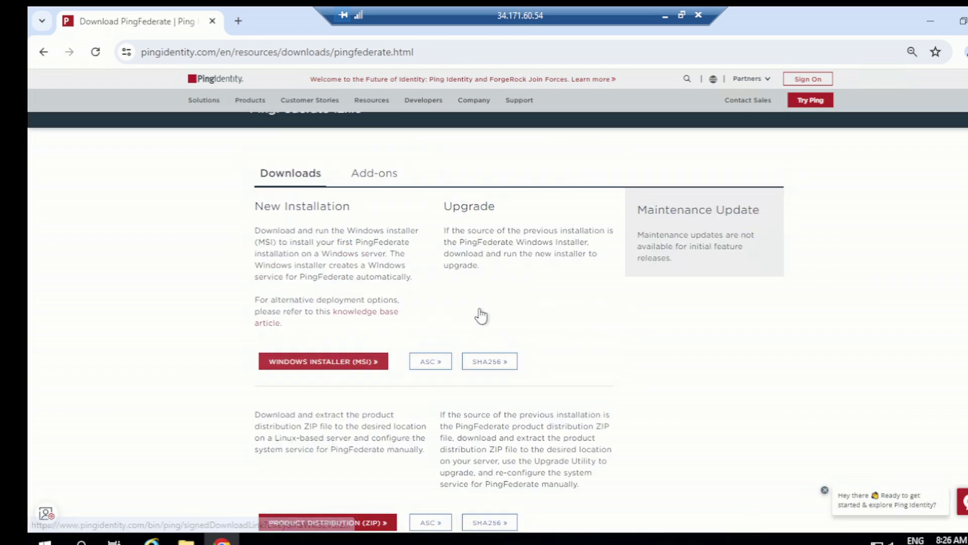
scroll(469, 341, "down", 1)
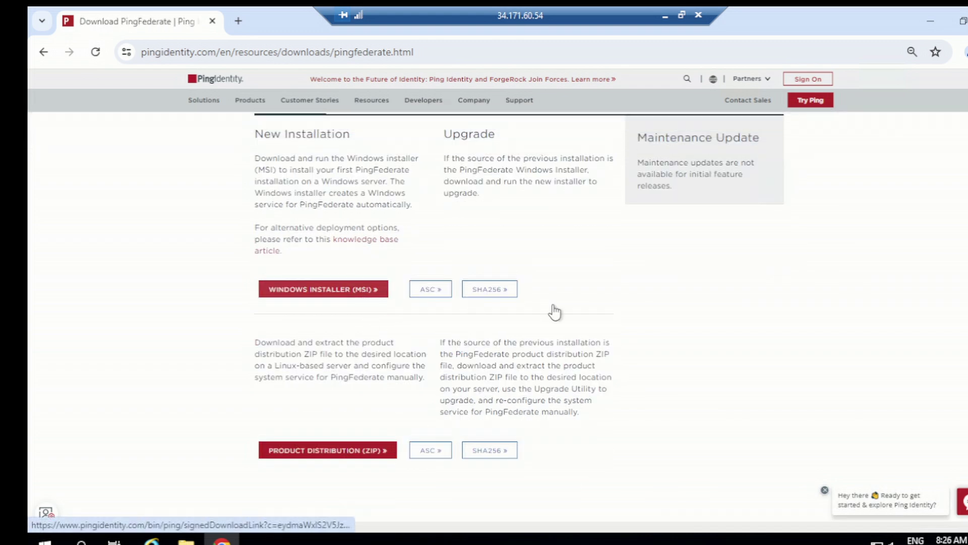
Request the Windows installer (MSI) and submit the account e-mail on the PingOne sign-on page.
left_click(318, 298)
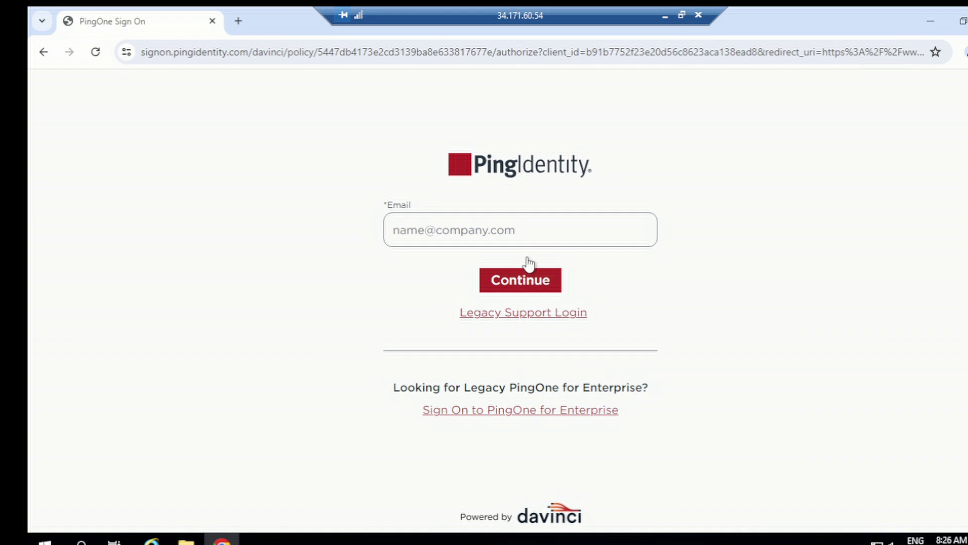
left_click(515, 236)
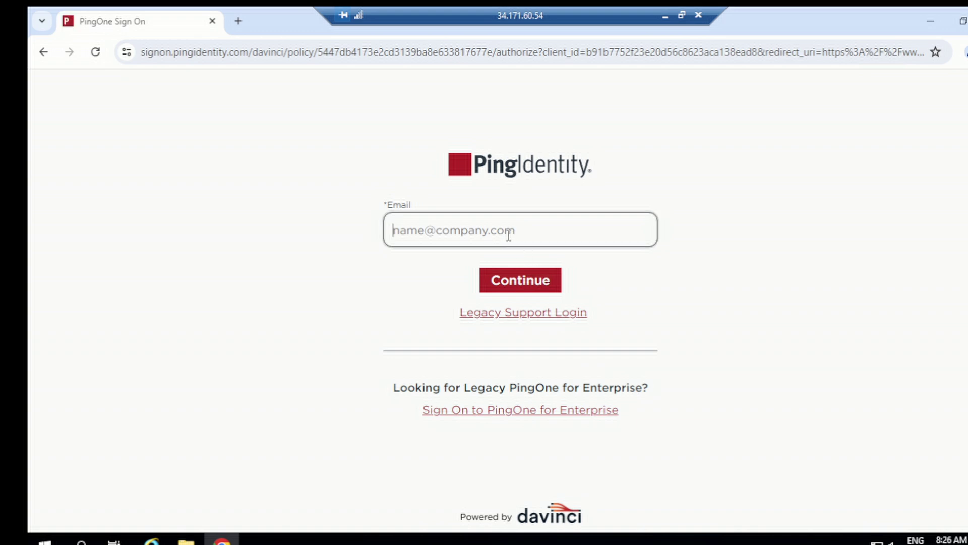
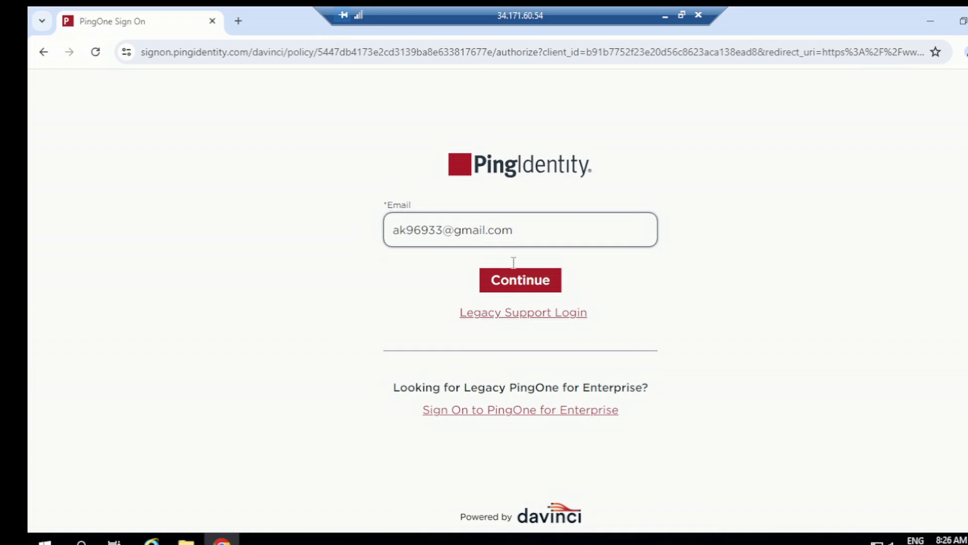
left_click(515, 283)
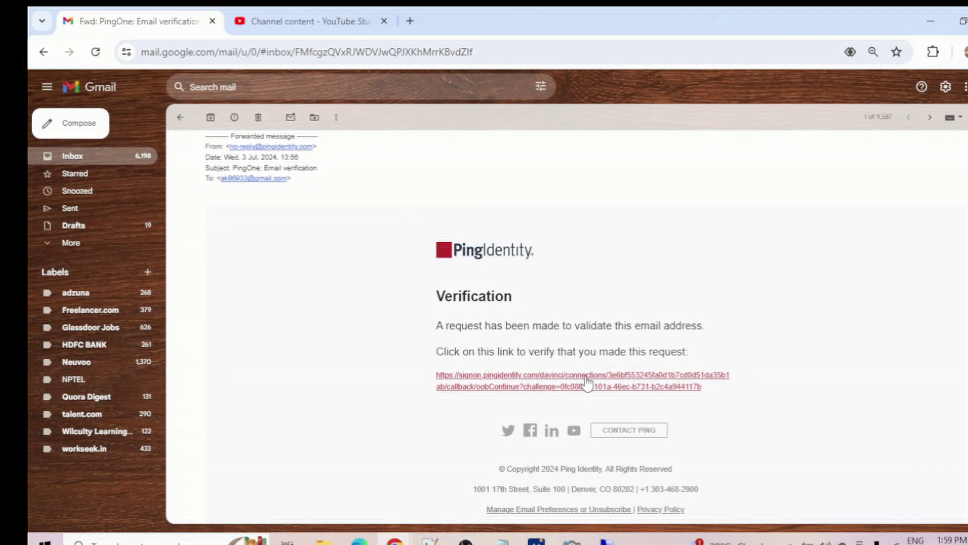
Copy the Gmail verification link and load it in a new tab.
right_click(597, 375)
left_click(622, 327)
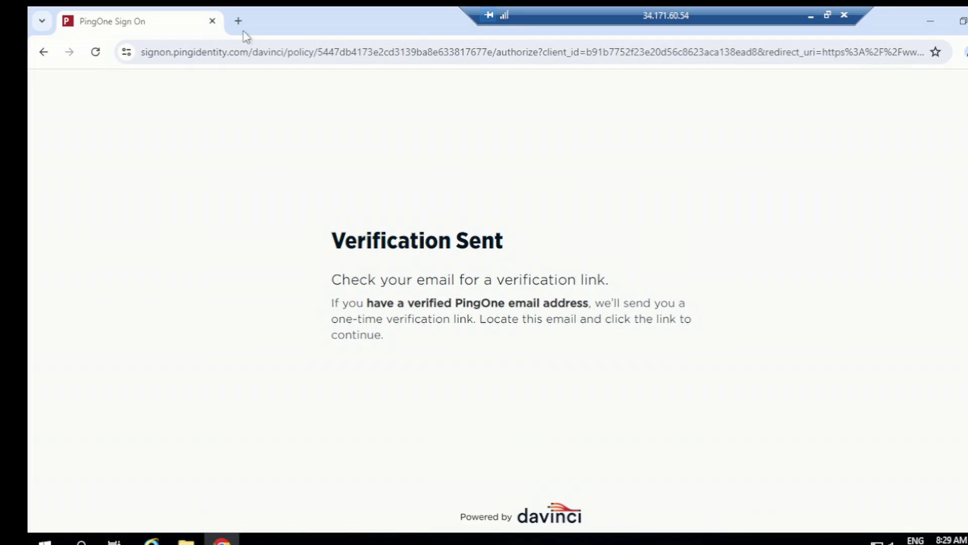
left_click(239, 21)
left_click(233, 50)
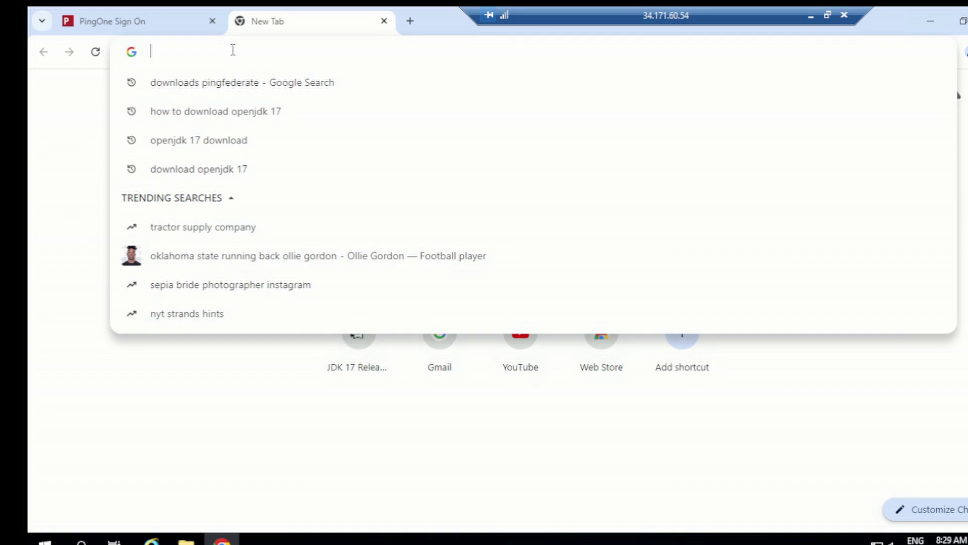
key("ctrl+v")
key("Return")
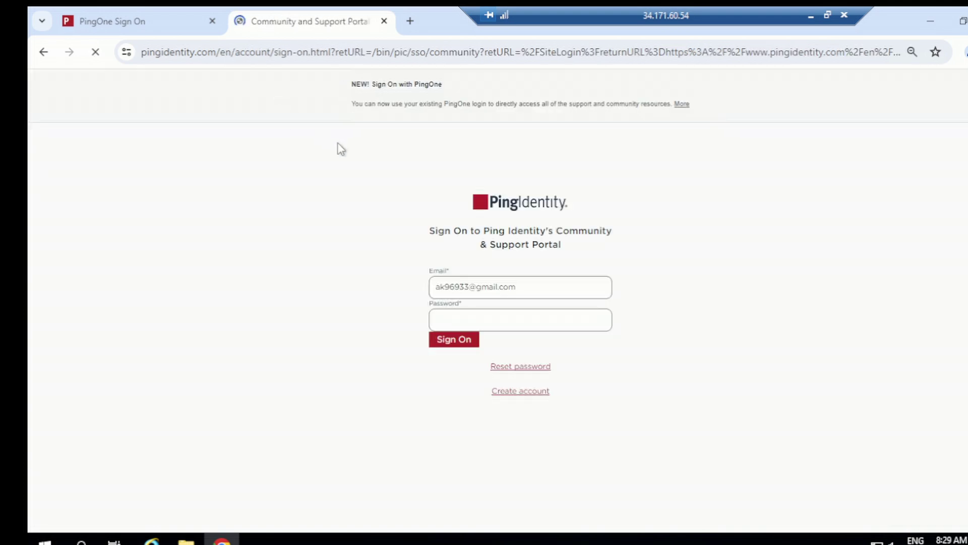
Enter the account password on the portal sign-on form, pass reCAPTCHA, and sign on.
left_click(476, 319)
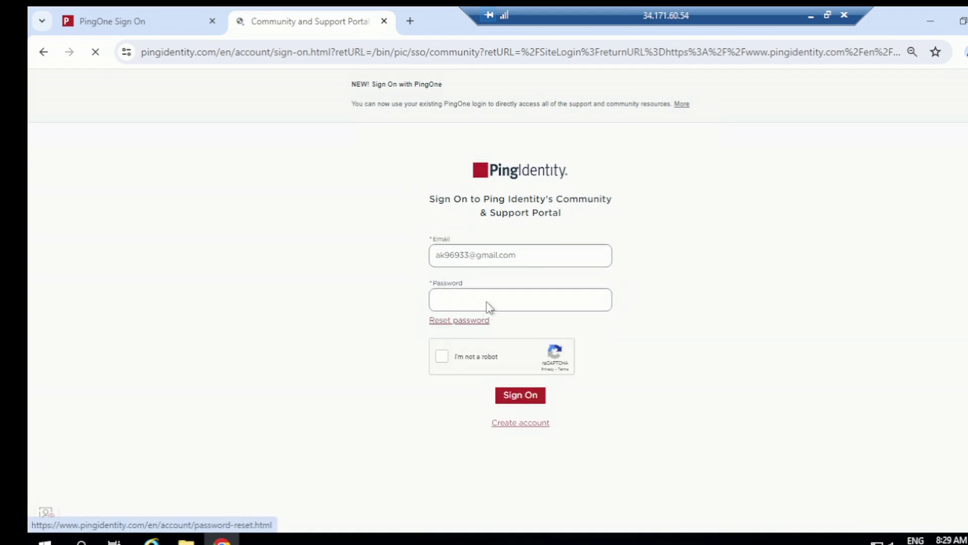
left_click(44, 52)
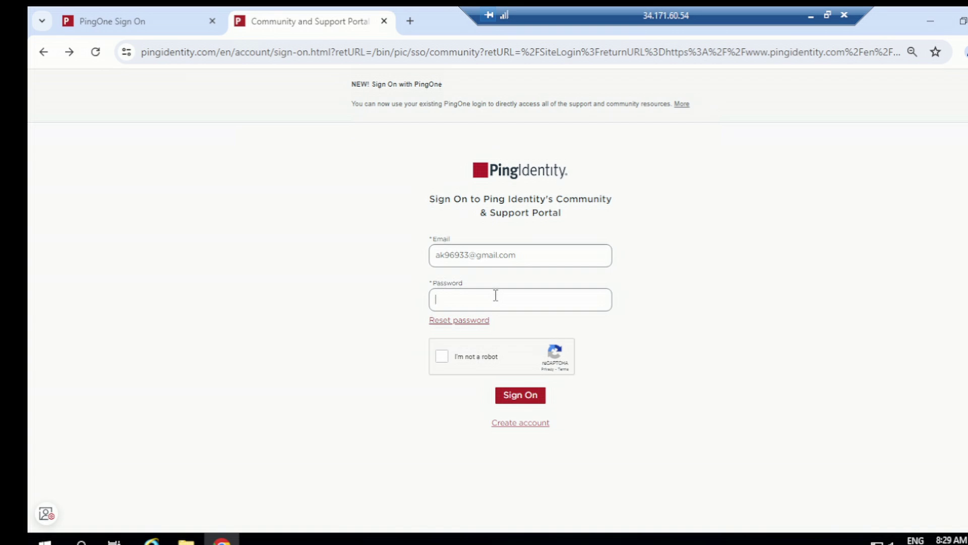
type("••")
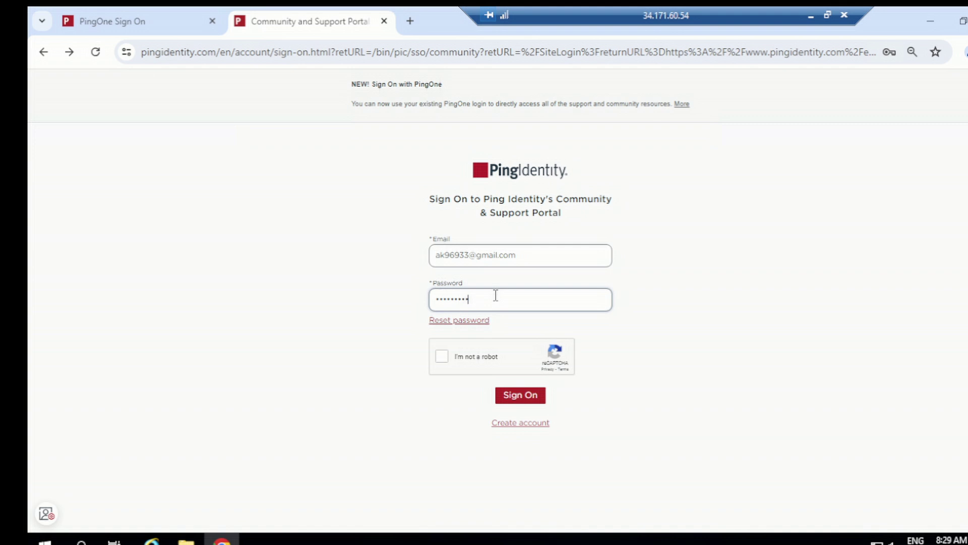
type("•••••••••••••")
key("Return")
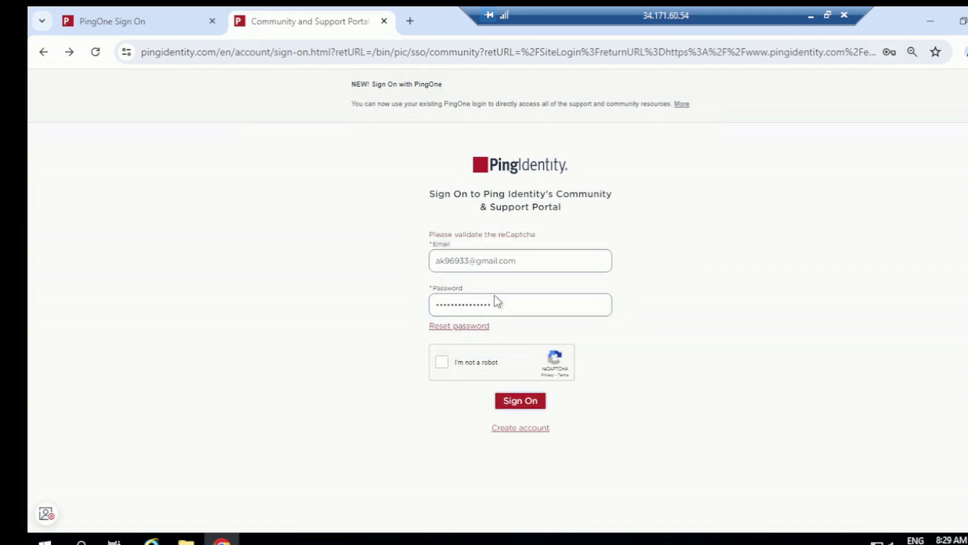
left_click(441, 362)
left_click(519, 402)
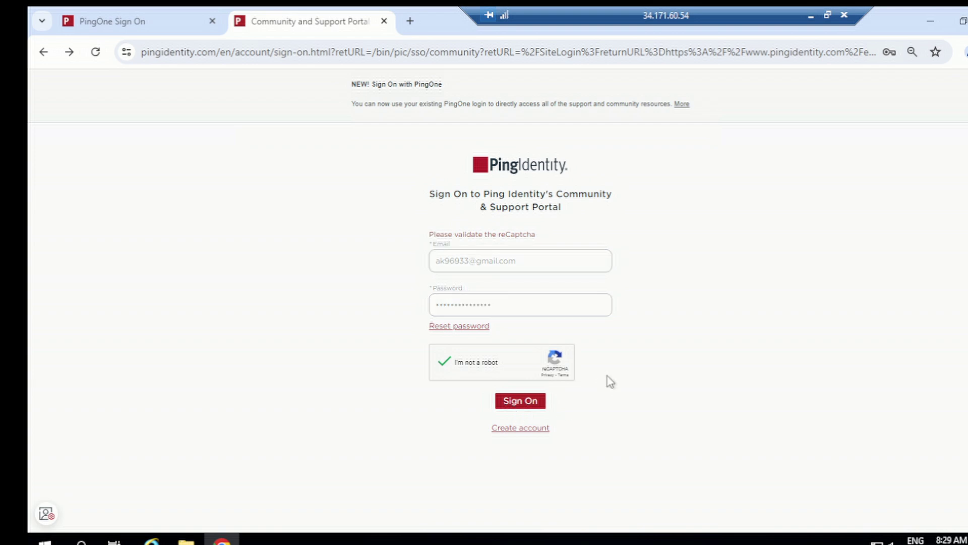
left_click(533, 406)
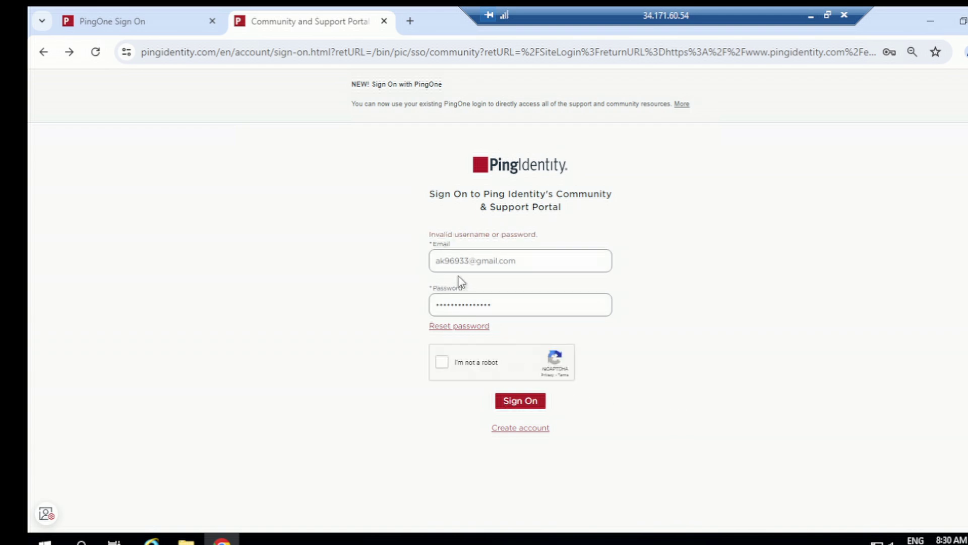
Re-enter the corrected password, pass reCAPTCHA, and sign on again.
left_click(496, 306)
key("BackSpace")
key("BackSpace")
key("BackSpace")
key("BackSpace")
key("BackSpace")
key("BackSpace")
key("BackSpace")
key("BackSpace")
key("BackSpace")
key("BackSpace")
key("BackSpace")
key("BackSpace")
key("BackSpace")
key("BackSpace")
key("BackSpace")
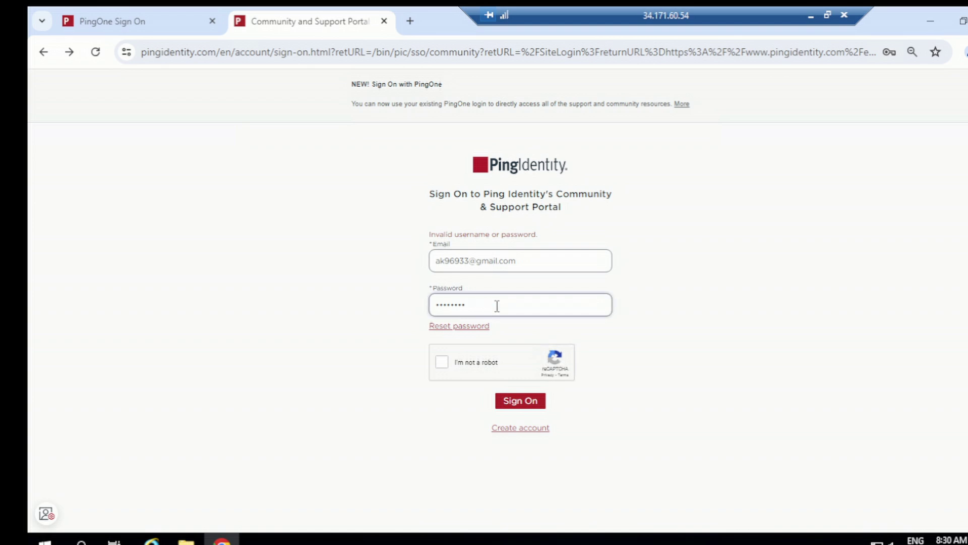
type("•••••••••••••••")
left_click(447, 359)
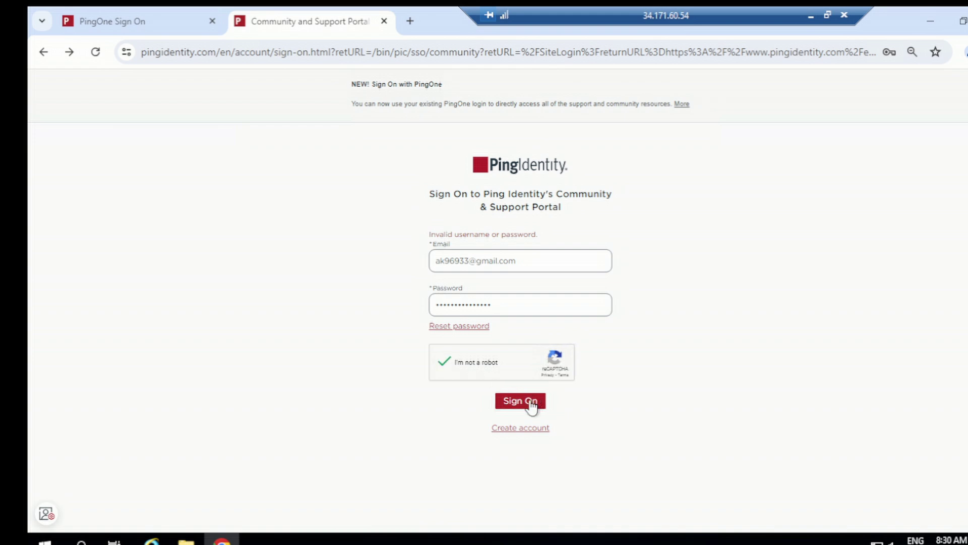
left_click(534, 402)
Replace the end of the password, resubmit, and complete reCAPTCHA to sign in.
left_click_drag(500, 304, 428, 305)
type("••")
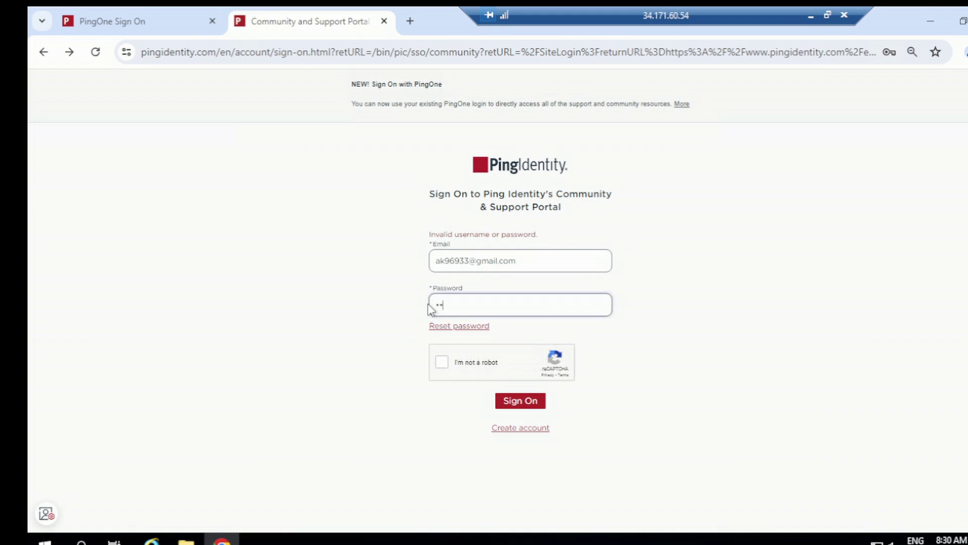
type("••••••••••••••")
key("Return")
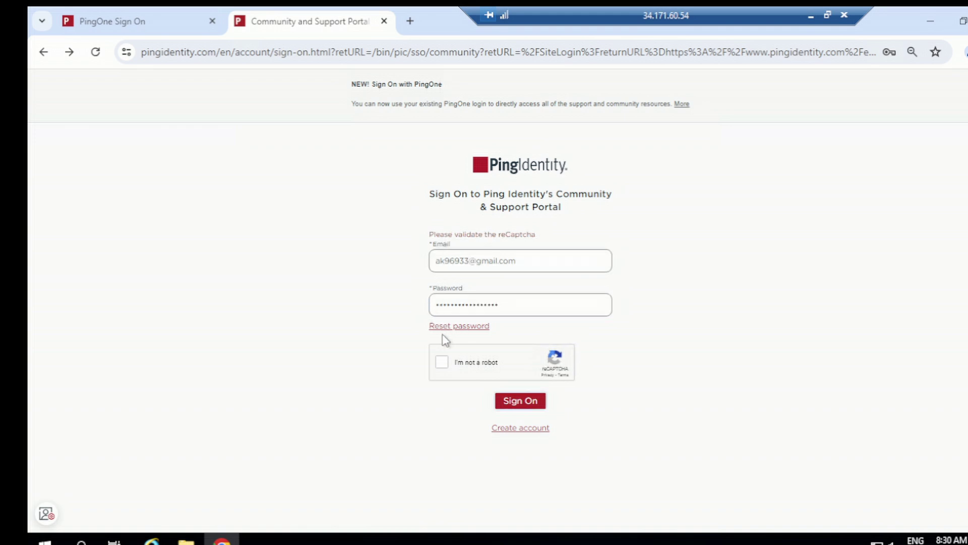
left_click(512, 403)
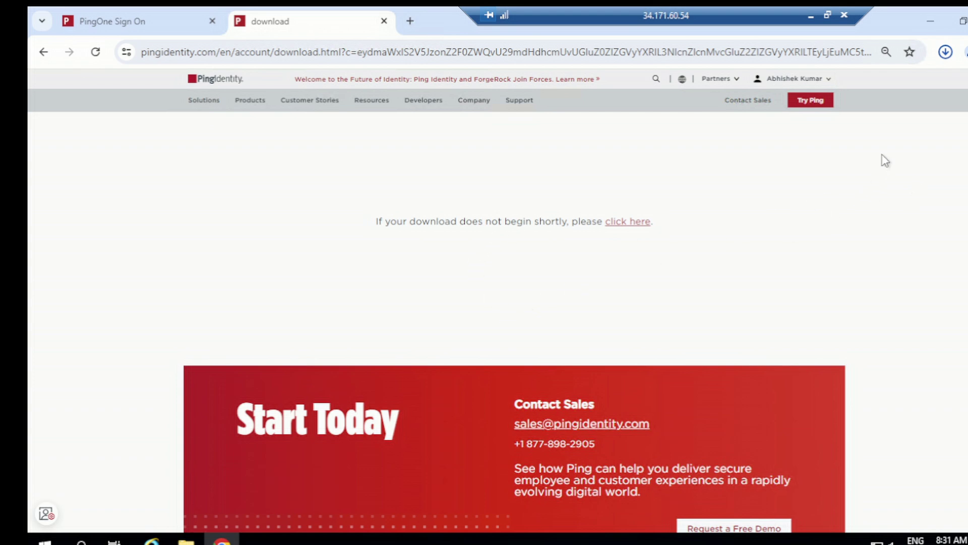
Wait for sign-in to finish and the PingFederate MSI download to start, then go to File Explorer.
mouse_move(186, 538)
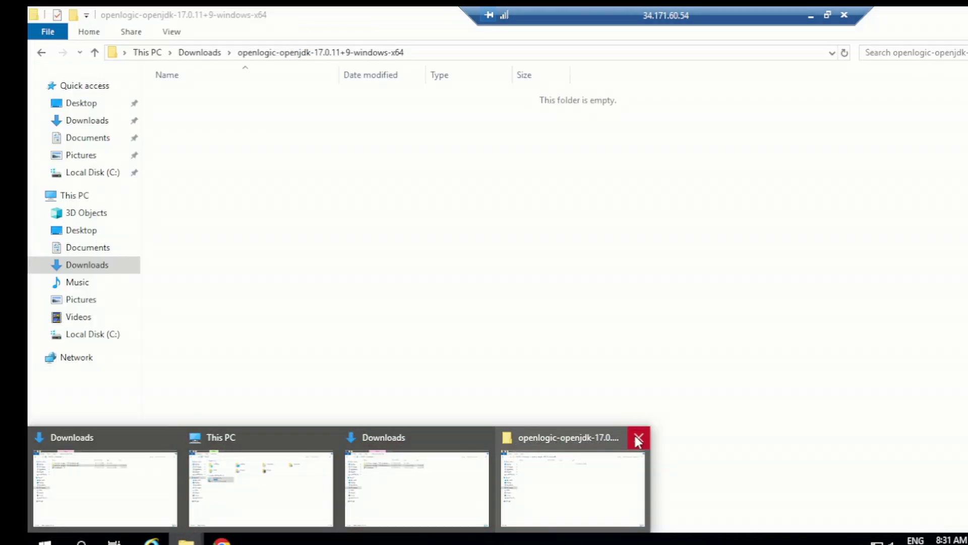
Close the empty OpenJDK folder and select the pingfederate-12.1.0 installer in Downloads.
left_click(635, 436)
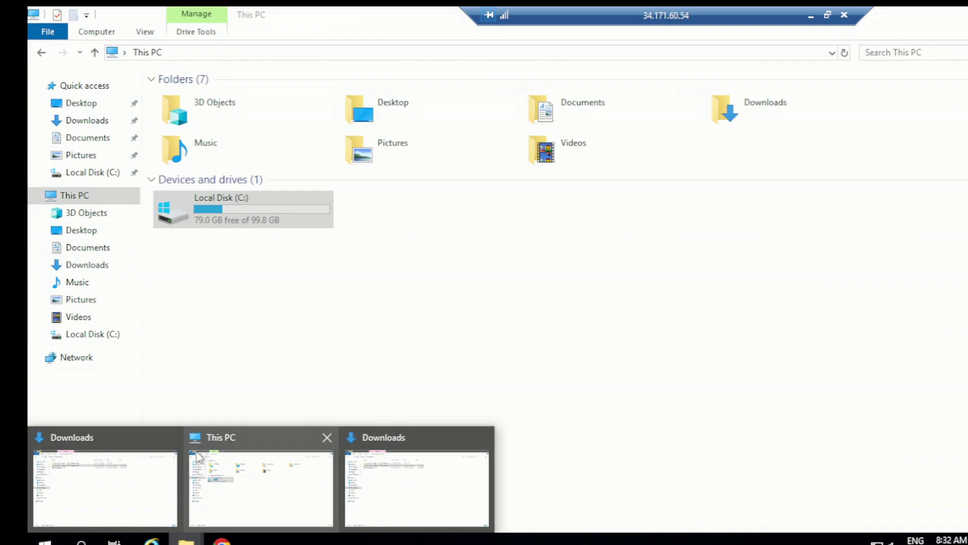
mouse_move(446, 487)
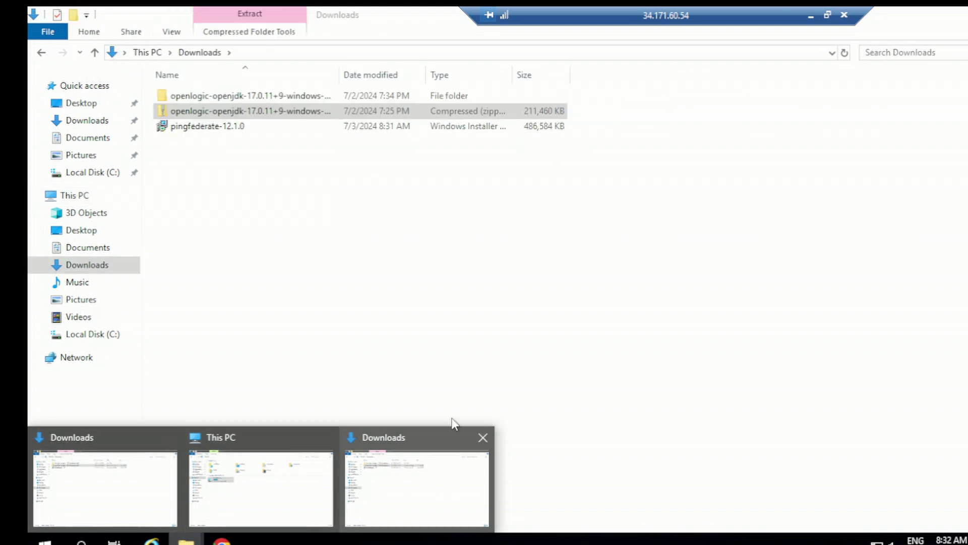
left_click(453, 428)
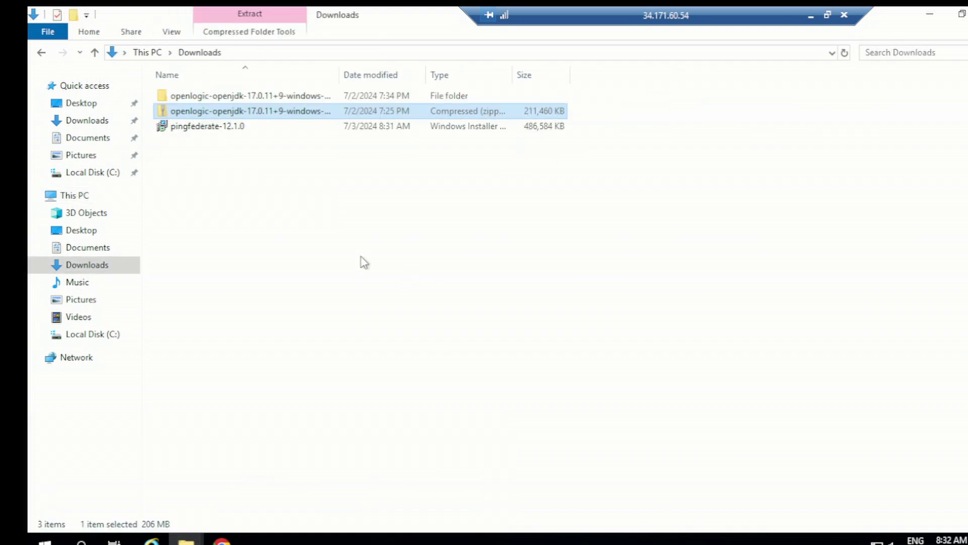
left_click(226, 132)
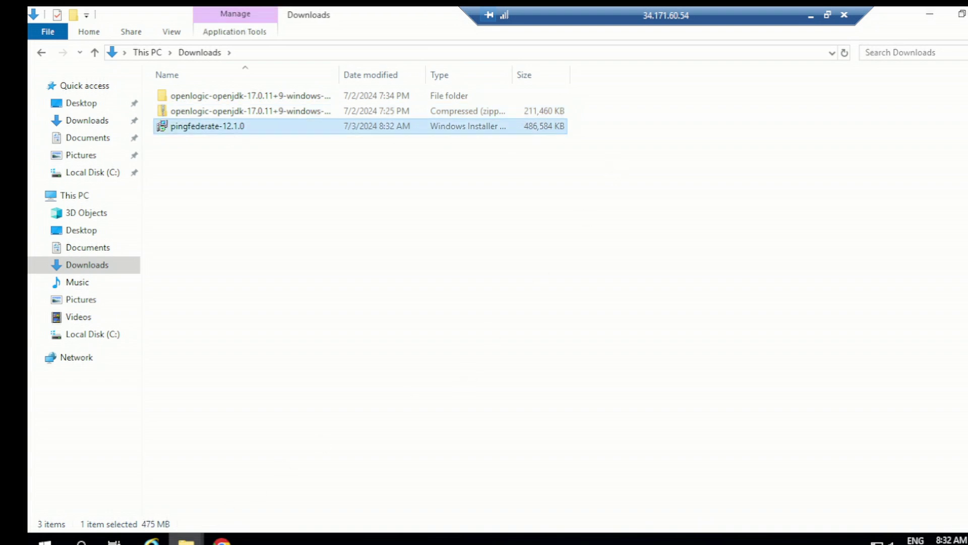
Confirm in Chrome's download history that the PingFederate installer finished downloading.
left_click(222, 540)
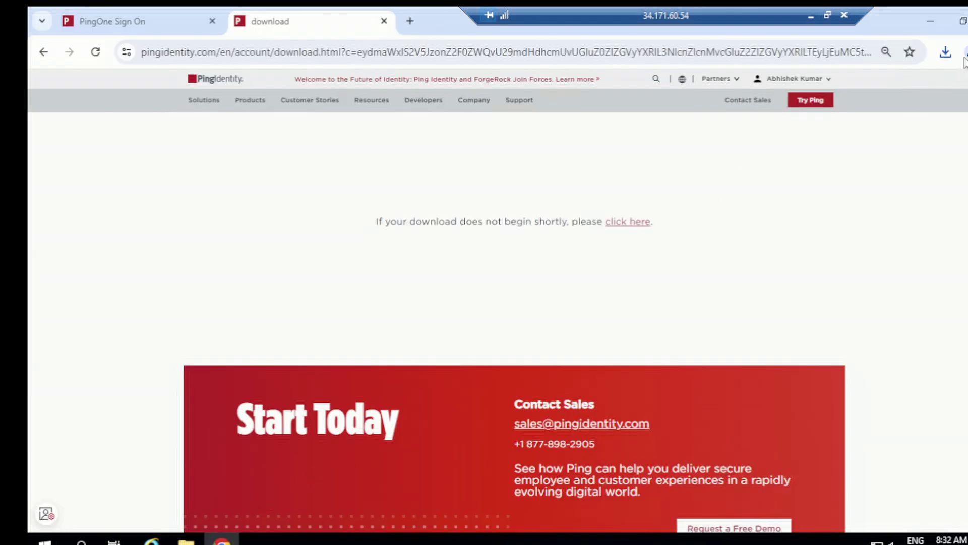
left_click(947, 52)
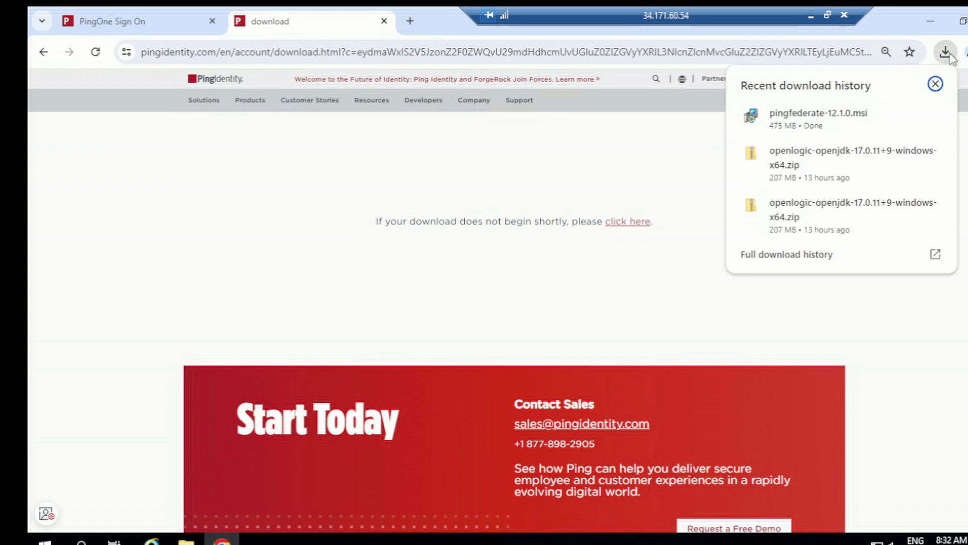
left_click(556, 340)
Widen the Type column in Downloads and launch the pingfederate-12.1.0 installer package.
mouse_move(186, 540)
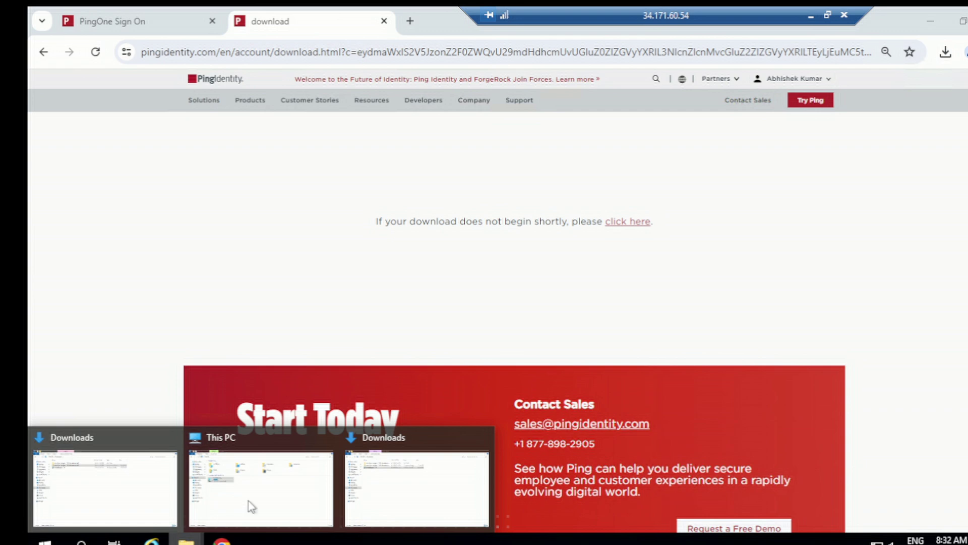
left_click(408, 463)
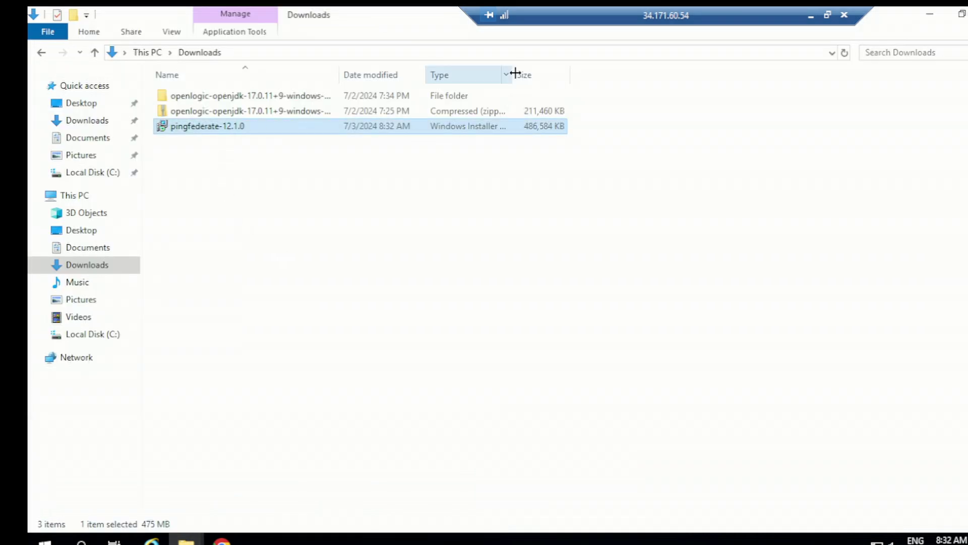
left_click_drag(600, 62, 609, 64)
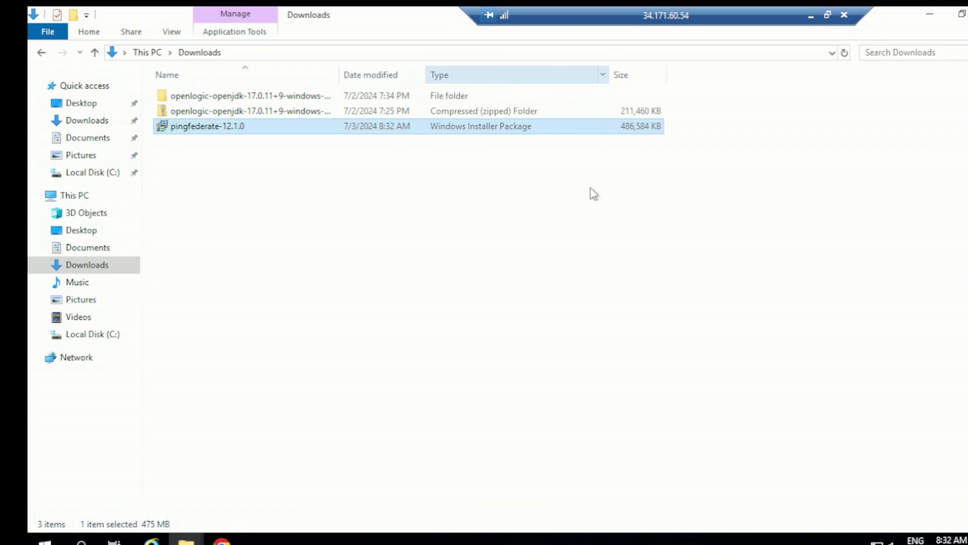
double_click(211, 127)
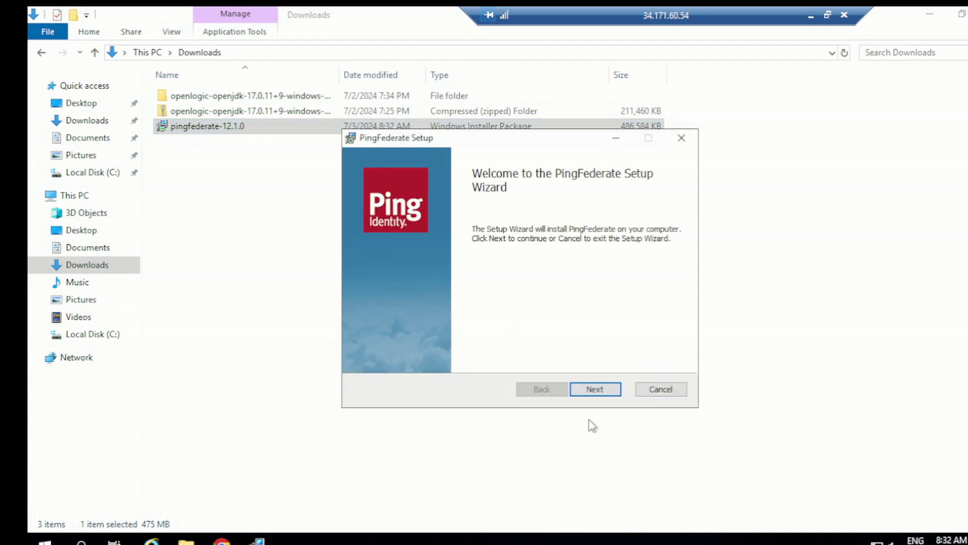
Choose Clustered Admin Node, keep admin port 9999, and focus the Binding page's Bind Address field.
left_click(590, 390)
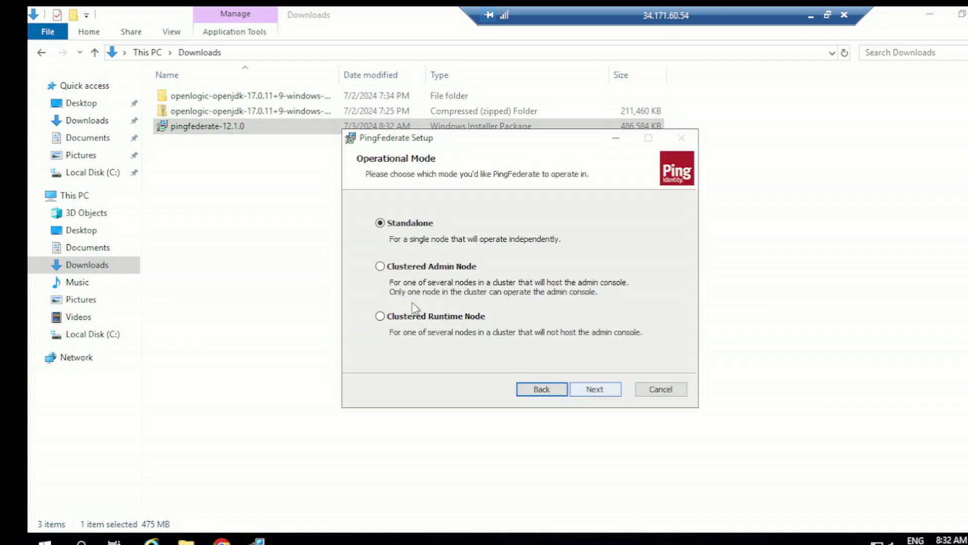
left_click(380, 267)
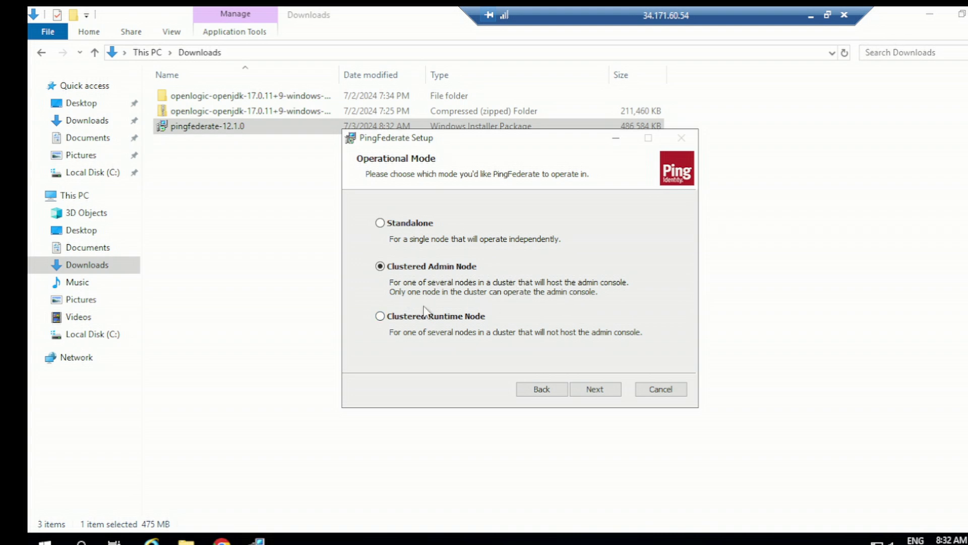
left_click(615, 392)
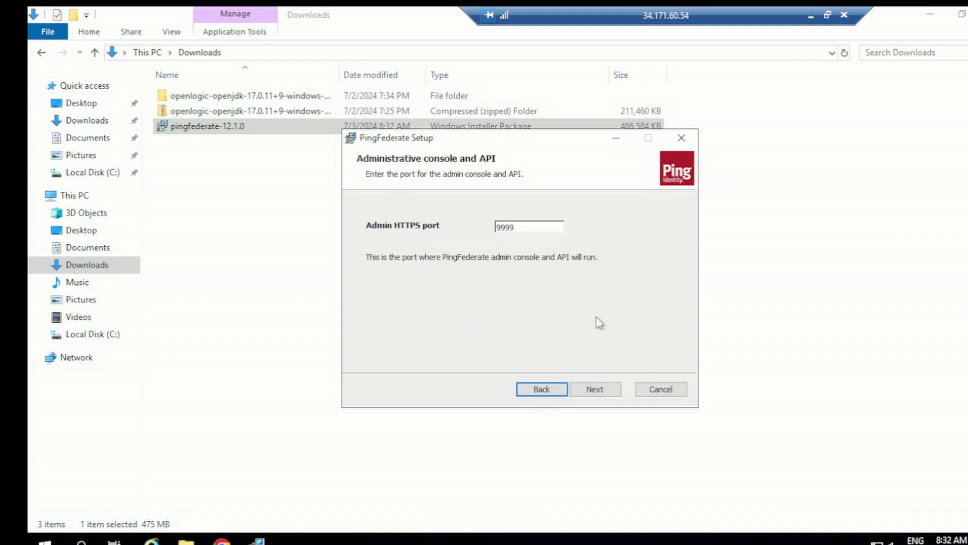
left_click(608, 391)
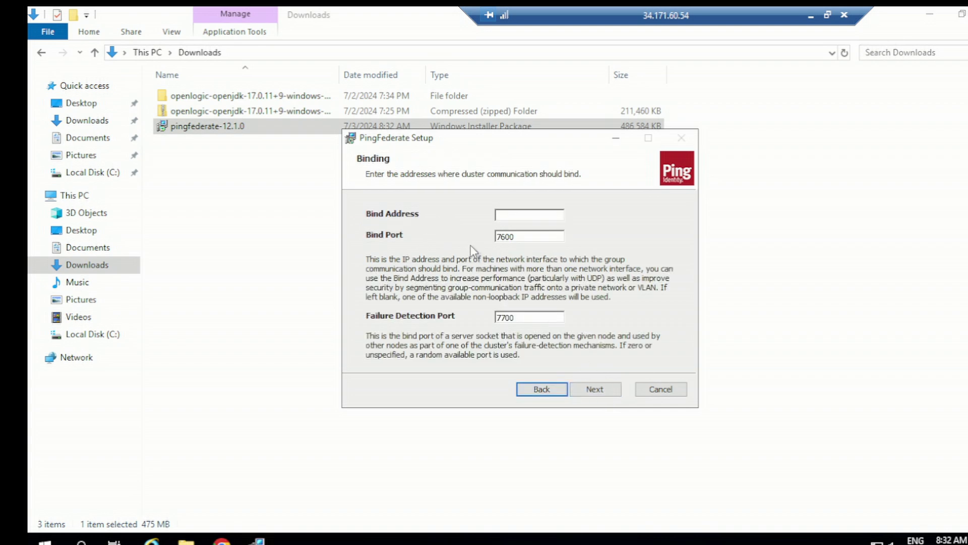
left_click(510, 216)
left_click(811, 19)
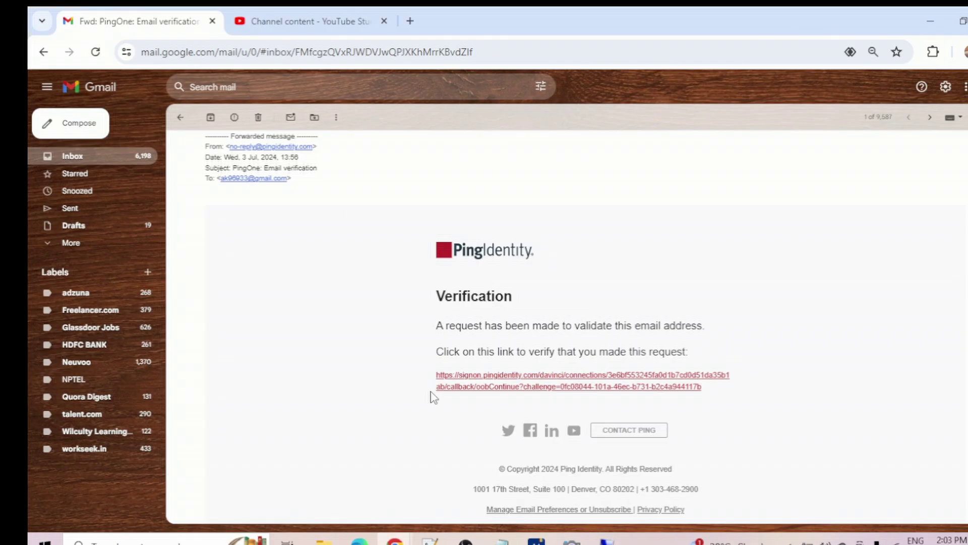
Copy the admin VM's internal IP 10.128.0.3 from the Compute Engine VM instances list.
mouse_move(395, 540)
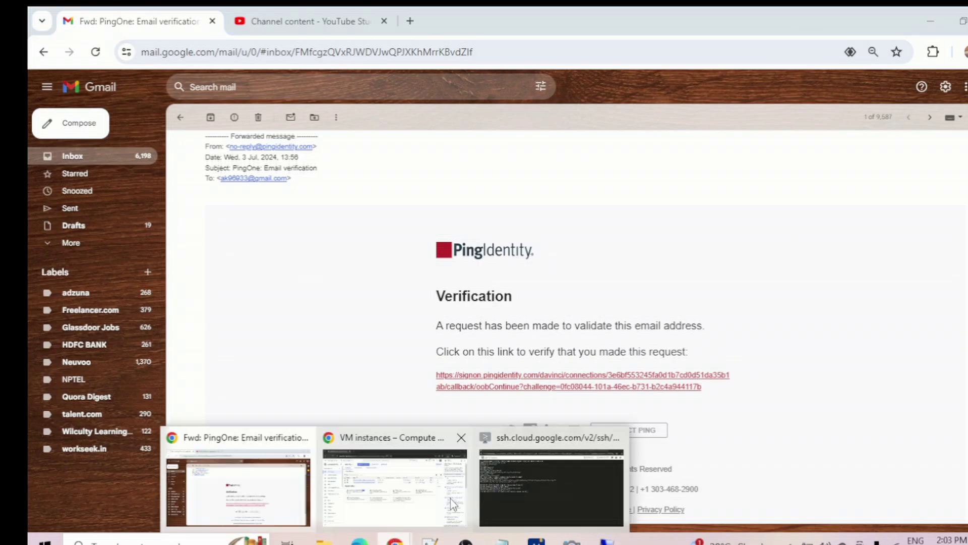
left_click(392, 479)
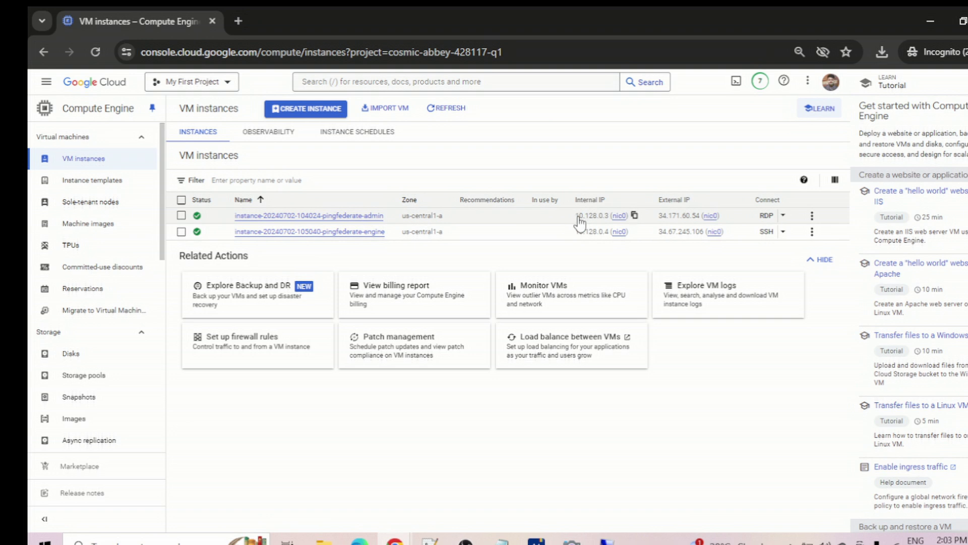
left_click_drag(575, 216, 608, 222)
key("ctrl+c")
left_click(720, 448)
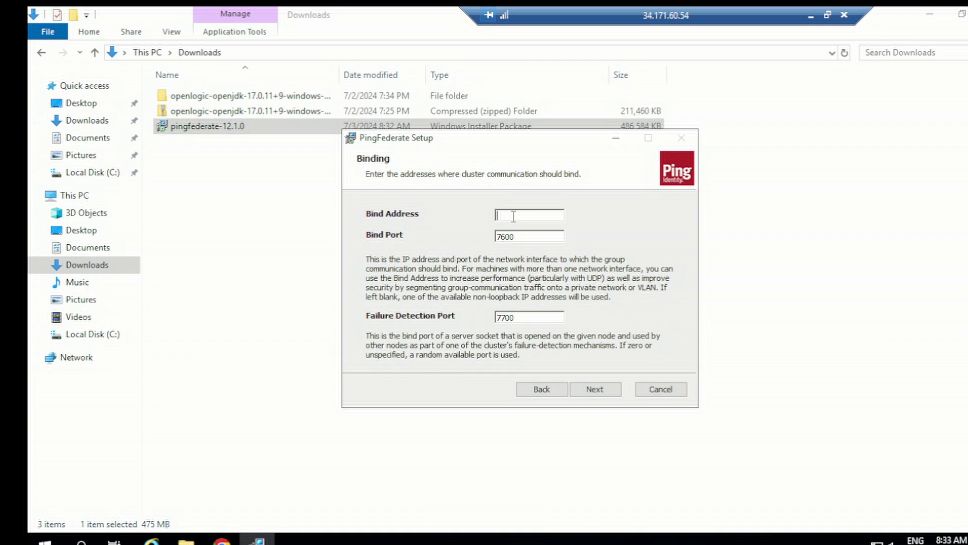
Set bind address 10.128.0.3 and node index 1000, then switch to Cloud Console for the host IP.
key("ctrl+v")
left_click(596, 387)
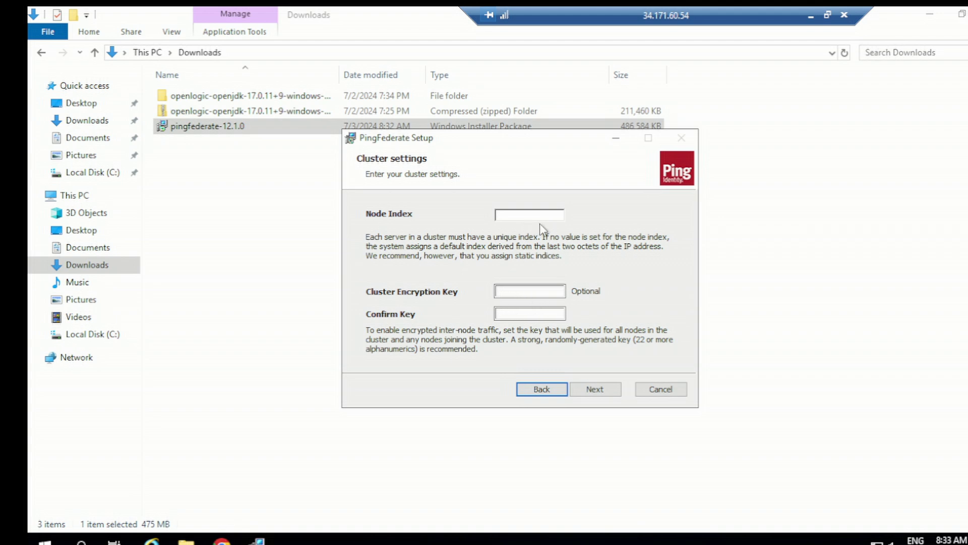
left_click(541, 218)
type("1000")
left_click(593, 392)
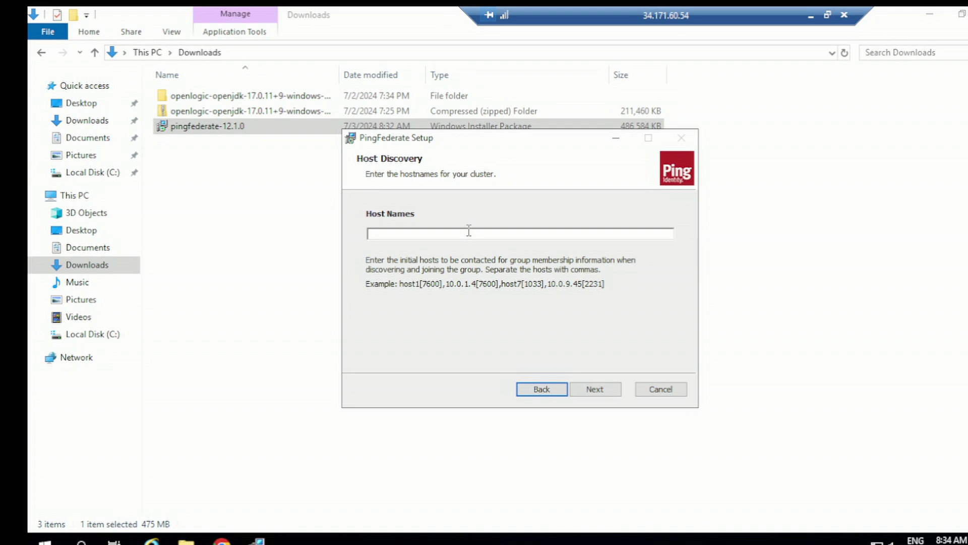
left_click(469, 232)
left_click(811, 15)
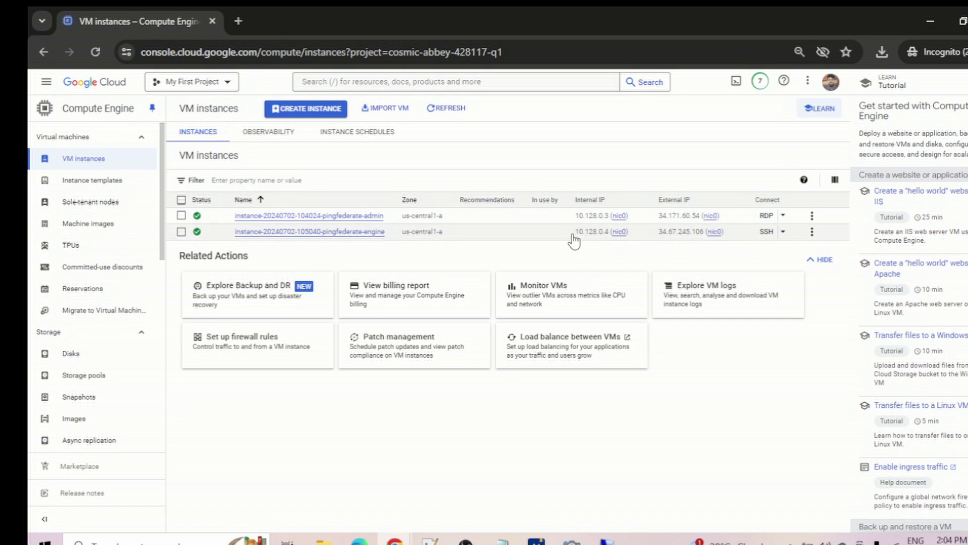
Copy the engine VM's internal IP 10.128.0.4 and return to the remote desktop session.
left_click_drag(575, 233, 610, 242)
left_click(678, 411)
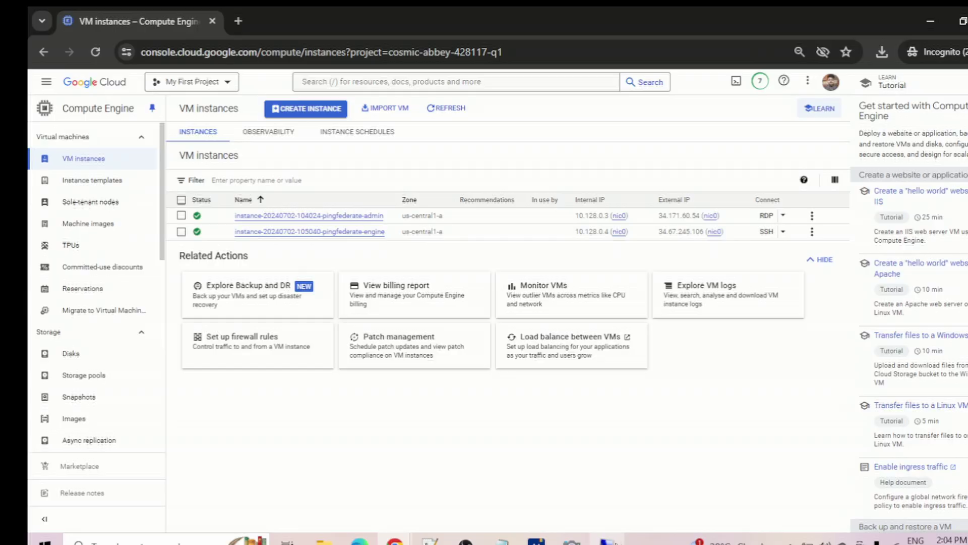
left_click(607, 540)
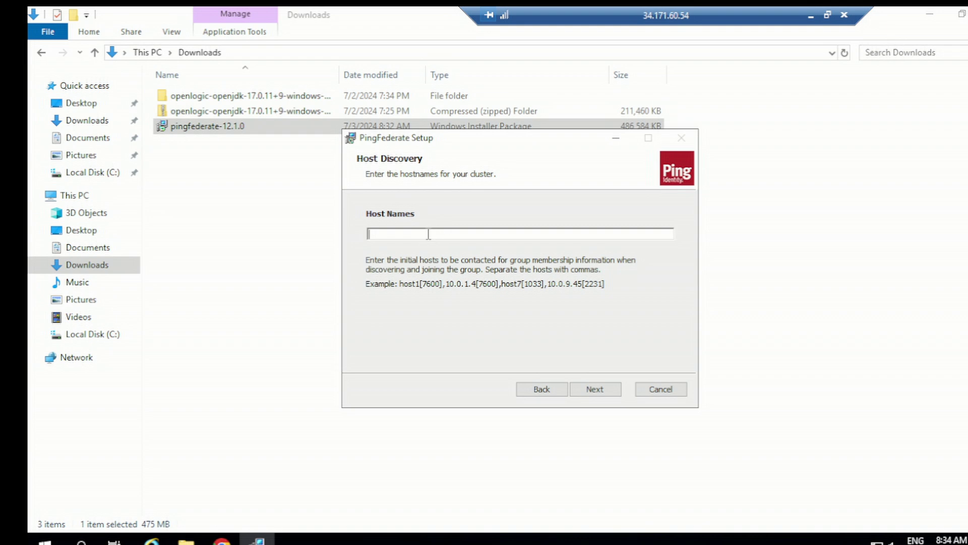
Enter 10.128.0.4[7666] in the Host Names field, fixing a mistyped character.
key("ctrl+v")
type("[")
key("ctrl+a")
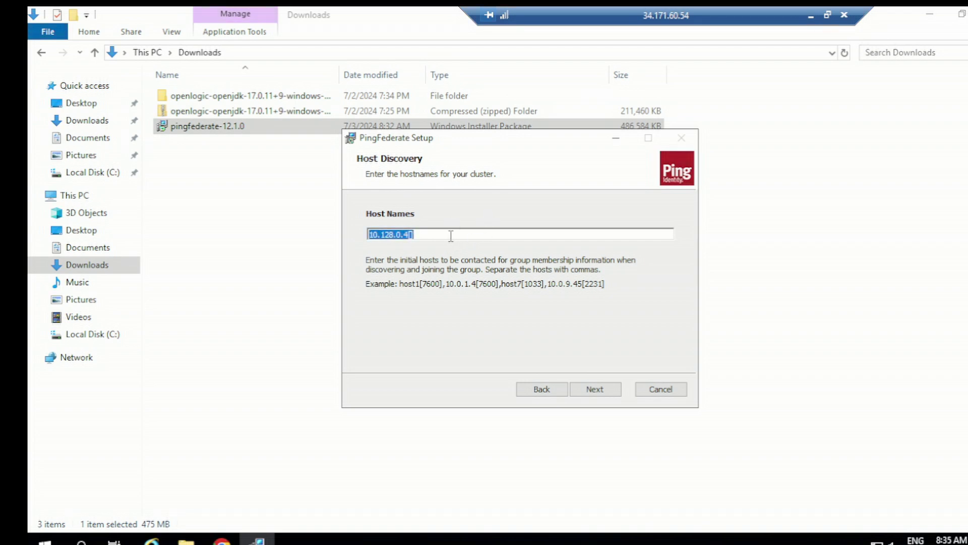
left_click(451, 235)
type("7")
key("BackSpace")
type("[7666")
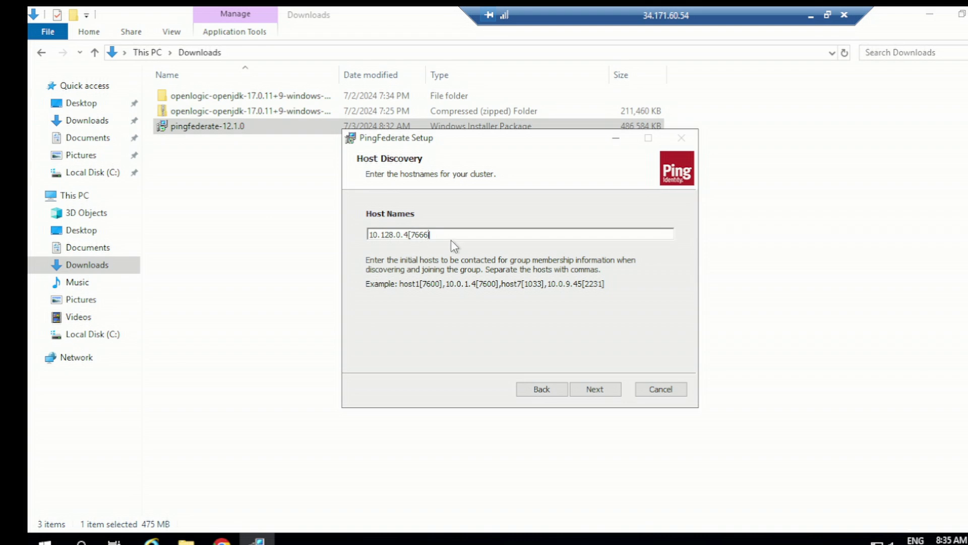
type("]")
Keep the C:\Program Files\Ping Identity\ destination, install PingFederate, and allow the permission prompt.
left_click(596, 391)
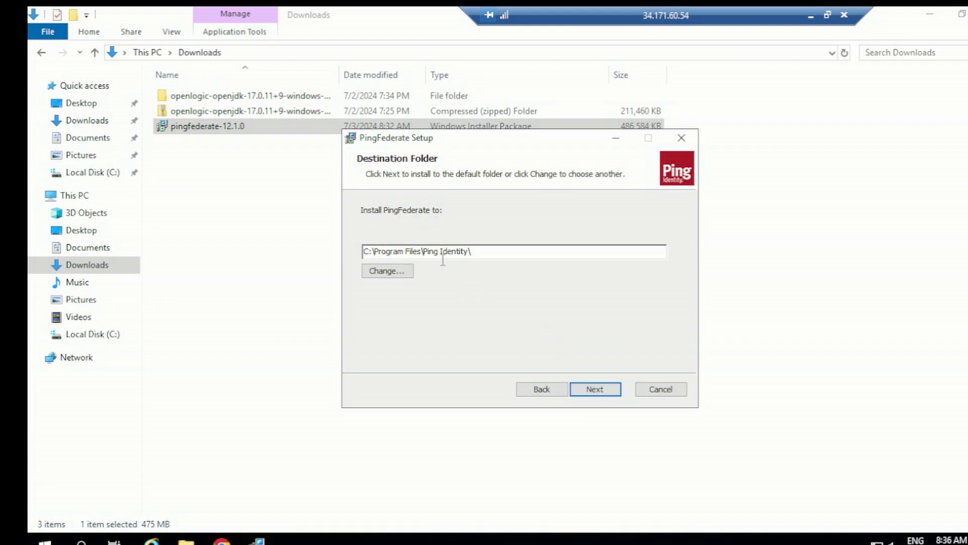
left_click(591, 391)
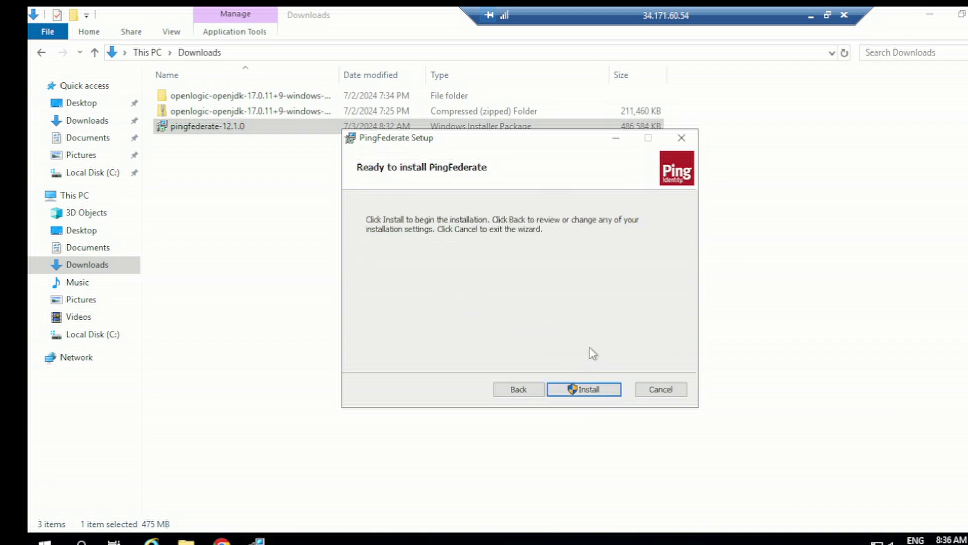
left_click(586, 394)
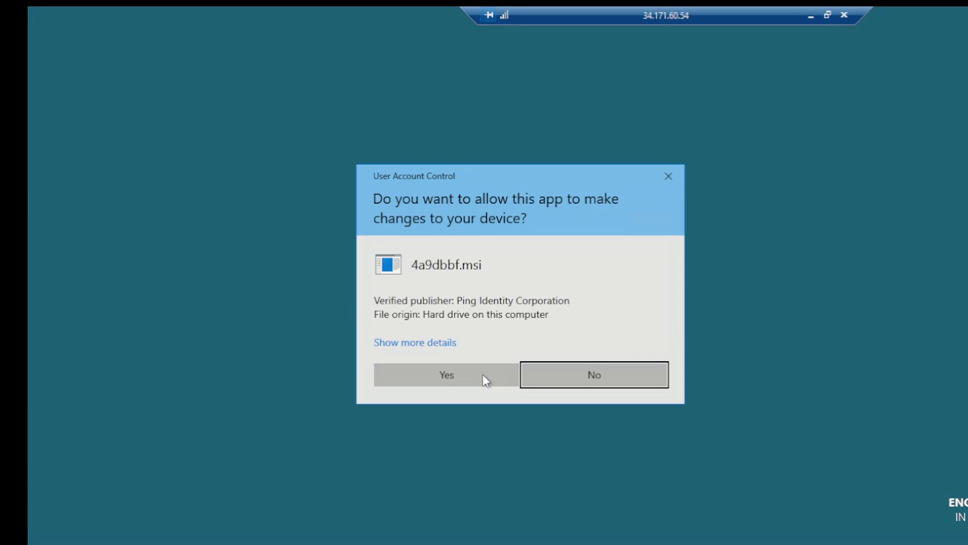
left_click(479, 374)
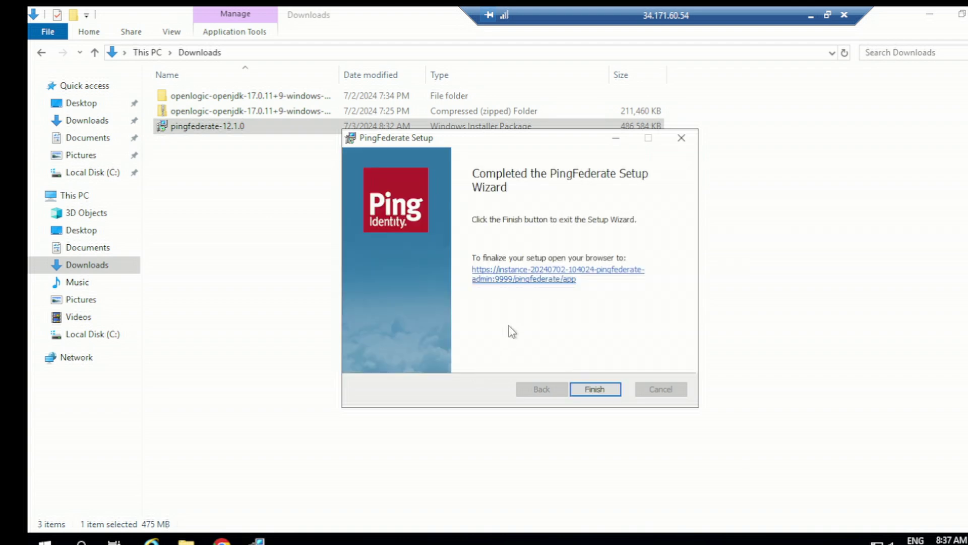
Finish and close the completed PingFederate 12.1.0 setup wizard.
left_click(595, 390)
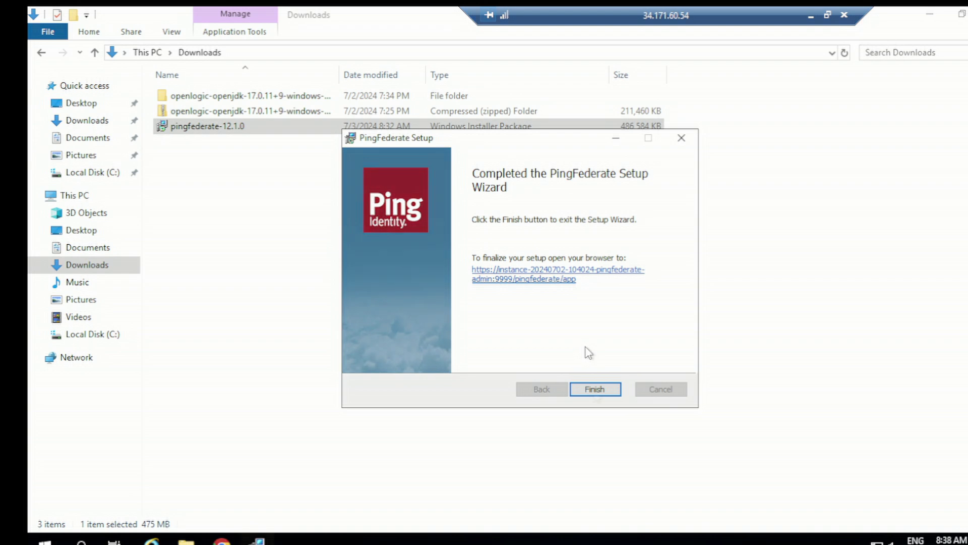
left_click(595, 389)
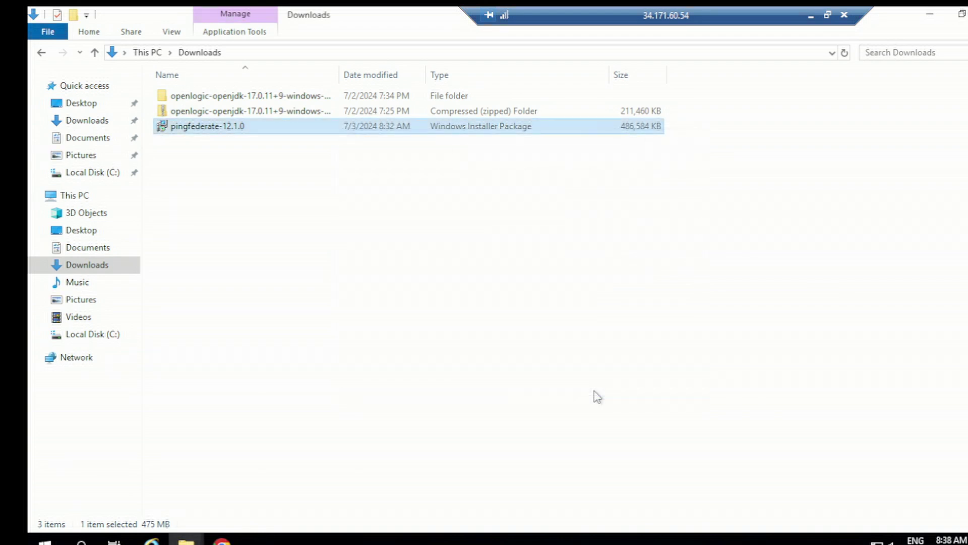